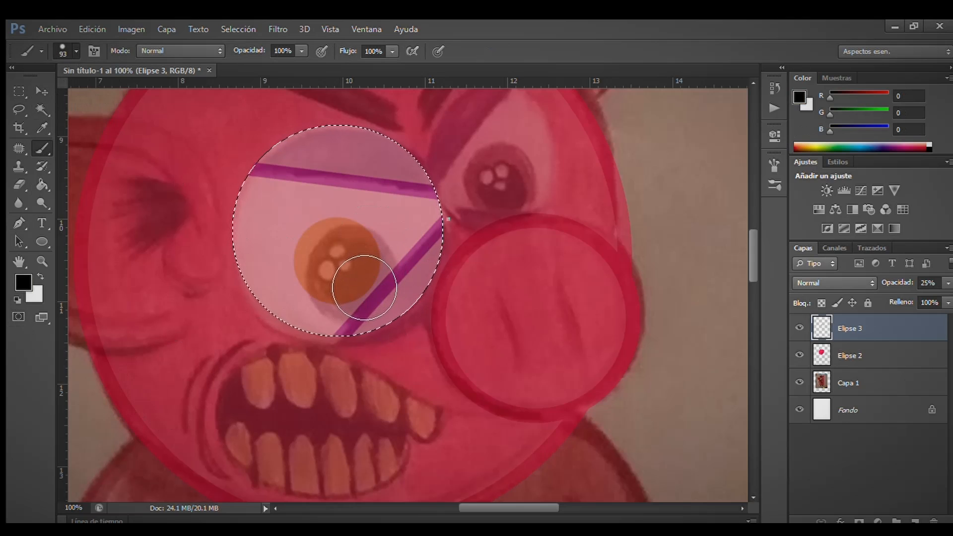
Paint a black pupil inside the orange iris and add round white highlights with progressively smaller brushes
{"action": "left_click", "coordinate": [75, 51]}
{"action": "left_click", "coordinate": [40, 276]}
{"action": "left_click", "coordinate": [75, 52]}
{"action": "left_click", "coordinate": [43, 91]}
{"action": "left_click", "coordinate": [327, 269]}
{"action": "left_click", "coordinate": [75, 51]}
{"action": "left_click", "coordinate": [39, 91]}
{"action": "left_click", "coordinate": [335, 247]}
{"action": "left_click", "coordinate": [74, 51]}
{"action": "left_click", "coordinate": [34, 92]}
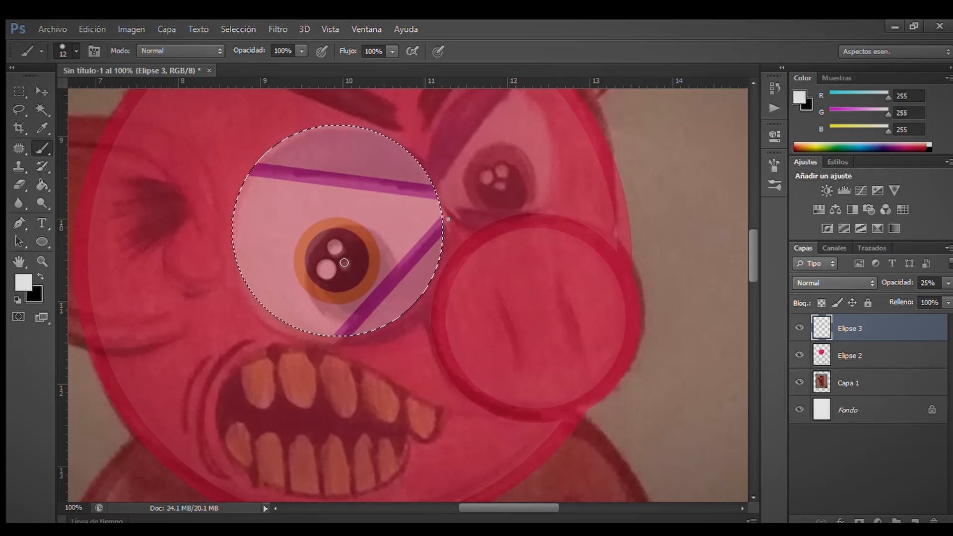
Deselect the eye, hide the Capa 1 sketch layer, and set the Elipse 3 layer's opacity to 100%
{"action": "key", "text": "ctrl+d"}
{"action": "left_click", "coordinate": [799, 381]}
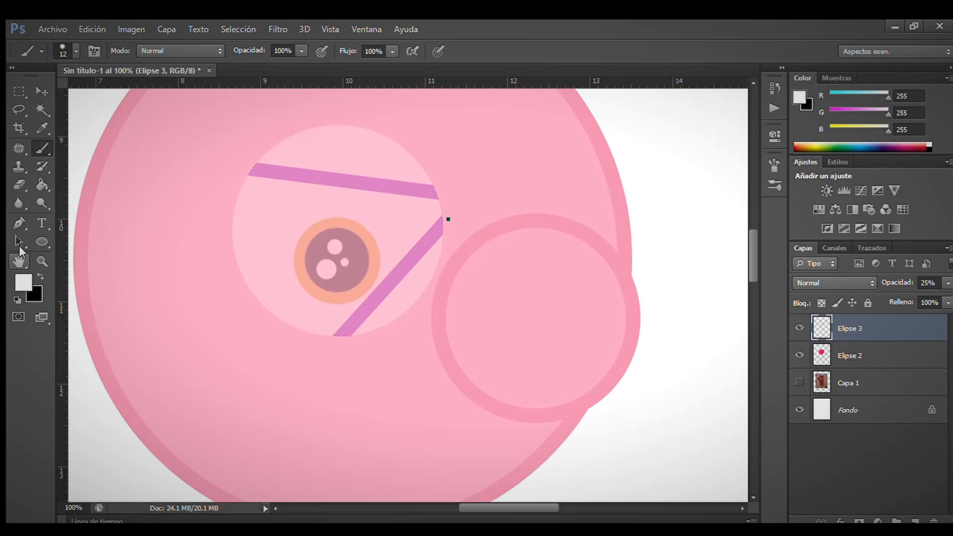
{"action": "key", "text": "p"}
{"action": "left_click", "coordinate": [41, 127]}
{"action": "left_click", "coordinate": [306, 180]}
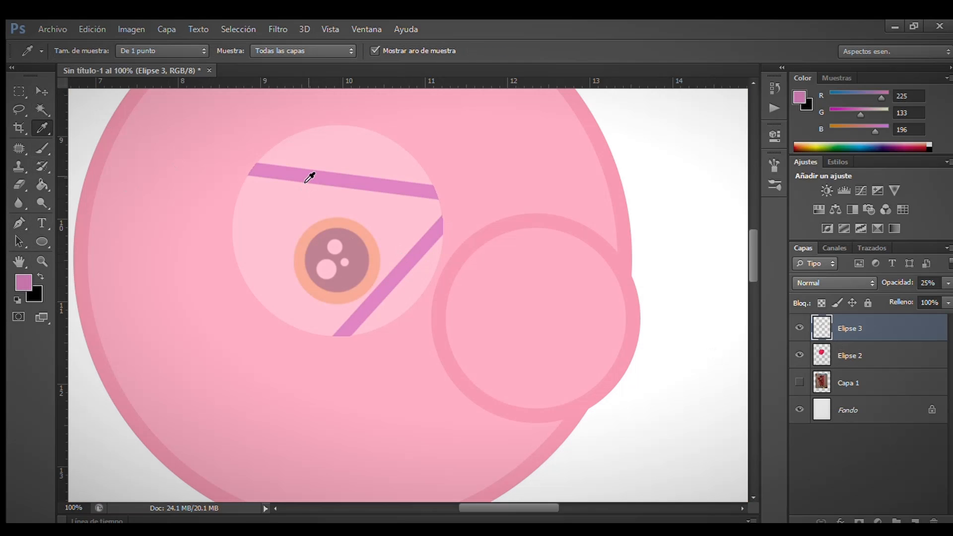
{"action": "left_click", "coordinate": [947, 283]}
{"action": "left_click_drag", "start_coordinate": [893, 297], "coordinate": [950, 292]}
Sample the eyelid line's purple, lighten it to RGB 199, 79, 255, and fill the upper and lower eyelid areas with it
{"action": "left_click", "coordinate": [395, 190]}
{"action": "left_click", "coordinate": [23, 283]}
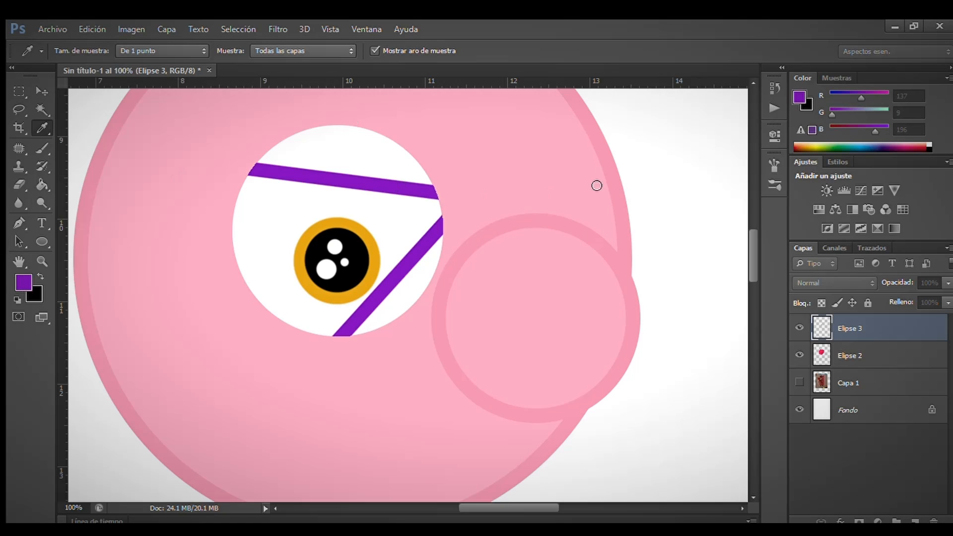
{"action": "left_click", "coordinate": [622, 126]}
{"action": "left_click", "coordinate": [777, 130]}
{"action": "key", "text": "g"}
{"action": "left_click", "coordinate": [380, 156]}
{"action": "left_click", "coordinate": [407, 299]}
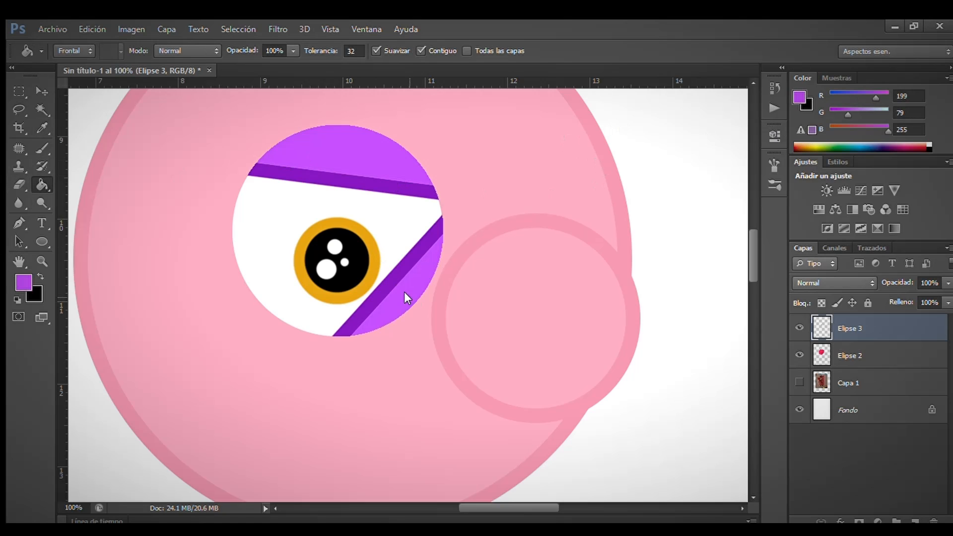
Adjust the Elipse 2 layer's opacity, set Elipse 3 to 44% opacity, and show the Capa 1 sketch layer
{"action": "left_click", "coordinate": [884, 355]}
{"action": "left_click", "coordinate": [948, 283]}
{"action": "mouse_move", "coordinate": [911, 311]}
{"action": "left_mouse_down"}
{"action": "mouse_move", "coordinate": [951, 308]}
{"action": "mouse_move", "coordinate": [900, 310]}
{"action": "mouse_move", "coordinate": [926, 294]}
{"action": "mouse_move", "coordinate": [911, 298]}
{"action": "left_mouse_up"}
{"action": "left_click", "coordinate": [895, 328]}
{"action": "left_click", "coordinate": [947, 283]}
{"action": "left_click", "coordinate": [799, 383]}
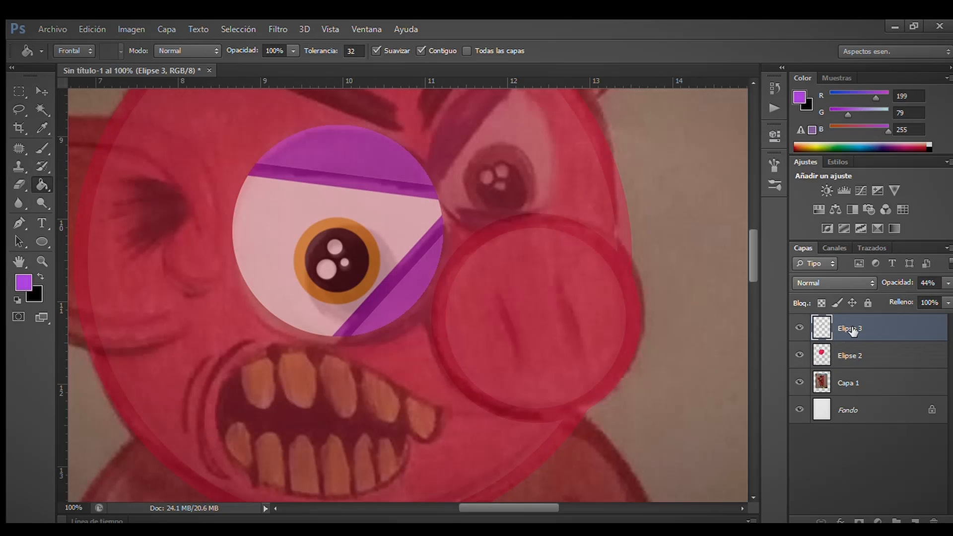
Duplicate the Elipse 3 eye, flip it, scale it to about 59%, rotate it about -52°, and place it over the sketch's smaller eye
{"action": "key", "text": "ctrl+j"}
{"action": "key", "text": "ctrl+t"}
{"action": "left_click_drag", "start_coordinate": [232, 126], "coordinate": [304, 198]}
{"action": "left_click", "coordinate": [448, 445]}
{"action": "key", "text": "ctrl+z"}
{"action": "right_click", "coordinate": [416, 294]}
{"action": "left_click", "coordinate": [431, 461]}
{"action": "left_click_drag", "start_coordinate": [455, 368], "coordinate": [178, 286]}
{"action": "left_click_drag", "start_coordinate": [377, 240], "coordinate": [501, 128]}
{"action": "left_click_drag", "start_coordinate": [752, 256], "coordinate": [752, 242]}
{"action": "mouse_move", "coordinate": [614, 219]}
{"action": "left_mouse_down"}
{"action": "mouse_move", "coordinate": [618, 234]}
{"action": "mouse_move", "coordinate": [547, 229]}
{"action": "left_mouse_up"}
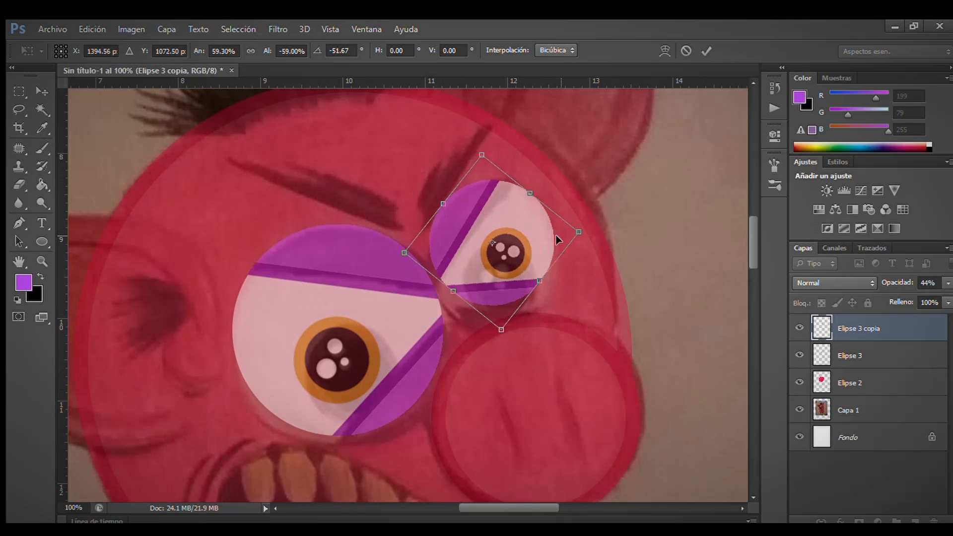
{"action": "left_click", "coordinate": [706, 50]}
Create a new empty layer directly above the Elipse 2 head layer
{"action": "left_click_drag", "start_coordinate": [491, 508], "coordinate": [450, 510]}
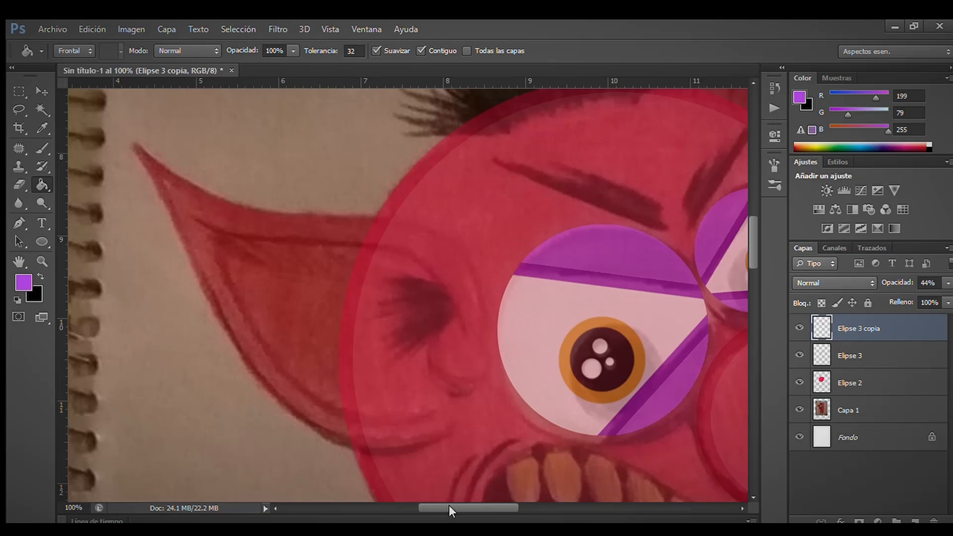
{"action": "left_click", "coordinate": [863, 377]}
{"action": "left_click", "coordinate": [914, 521]}
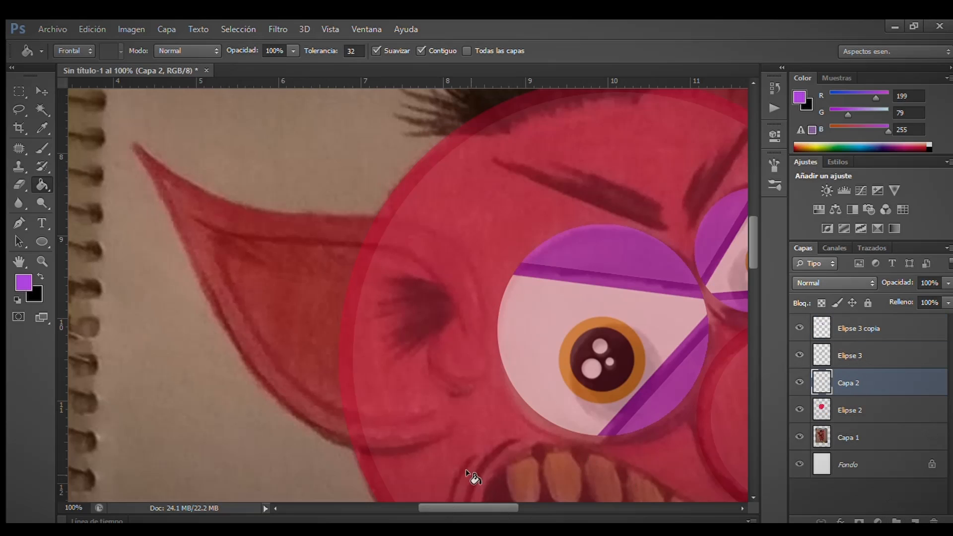
Sample the head outline's red with Elipse 2 at 100% opacity, and set the layer's opacity back to 30%
{"action": "left_click", "coordinate": [863, 408]}
{"action": "left_click", "coordinate": [947, 283]}
{"action": "left_click_drag", "start_coordinate": [913, 294], "coordinate": [950, 295]}
{"action": "left_click", "coordinate": [42, 128]}
{"action": "left_click", "coordinate": [386, 225]}
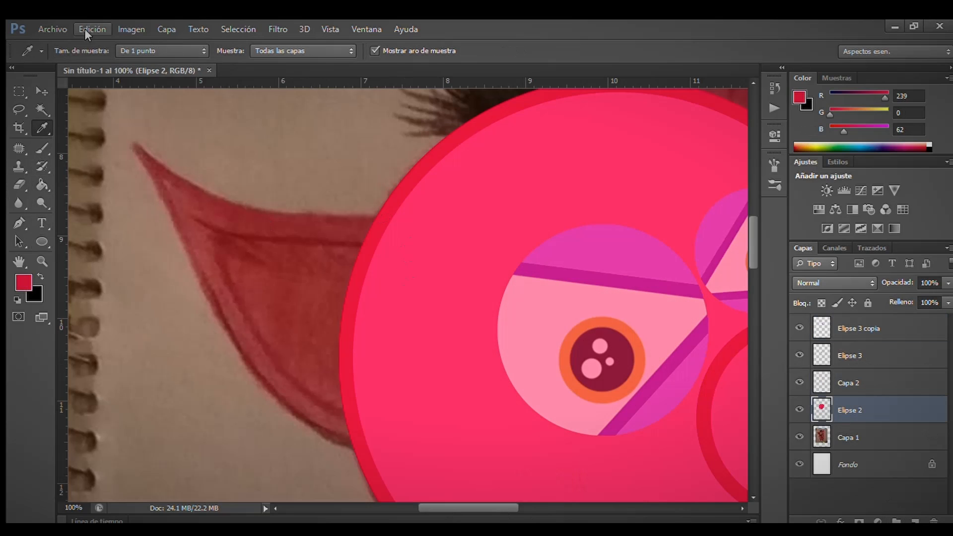
{"action": "key", "text": "b"}
{"action": "key", "text": "p"}
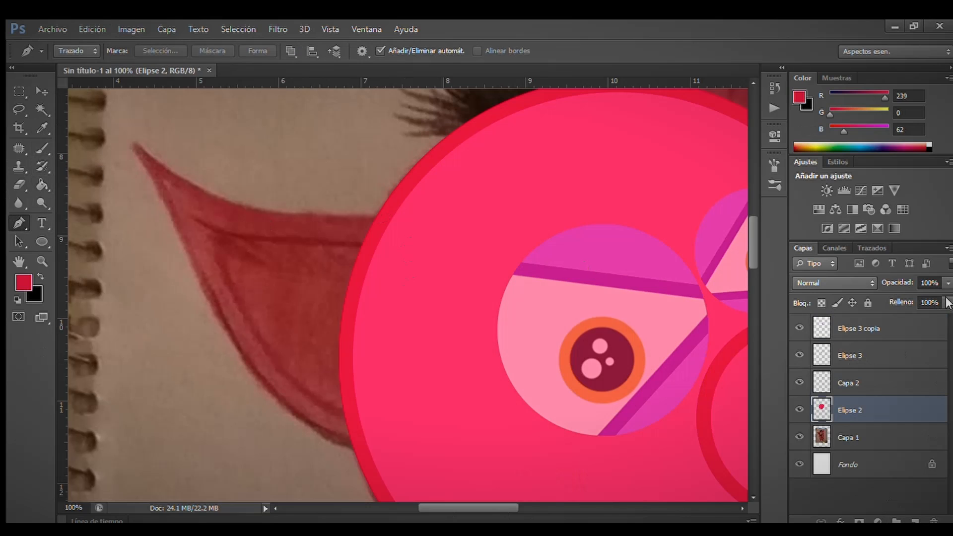
{"action": "left_click_drag", "start_coordinate": [906, 298], "coordinate": [893, 303]}
{"action": "left_click", "coordinate": [479, 324]}
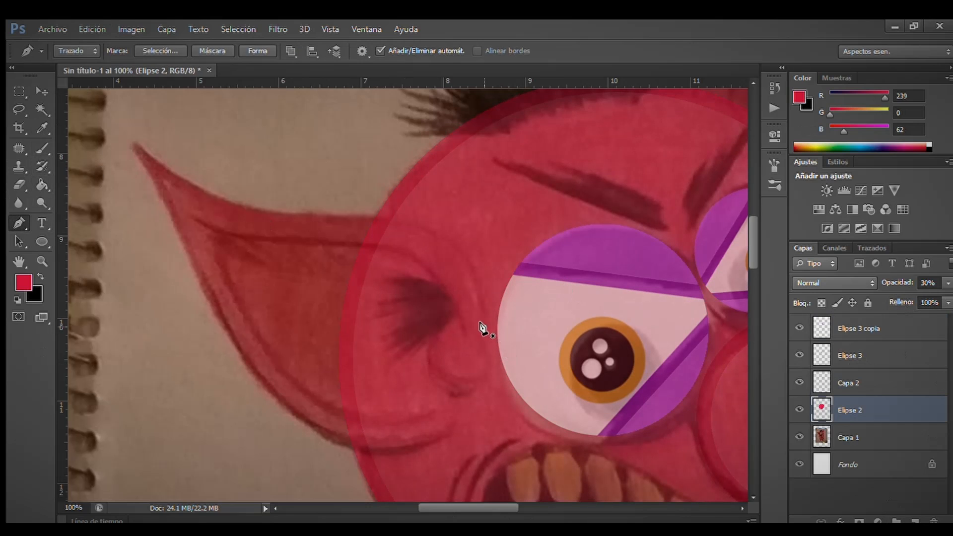
{"action": "left_click", "coordinate": [133, 145]}
{"action": "key", "text": "ctrl+plus"}
{"action": "left_click_drag", "start_coordinate": [464, 507], "coordinate": [428, 508]}
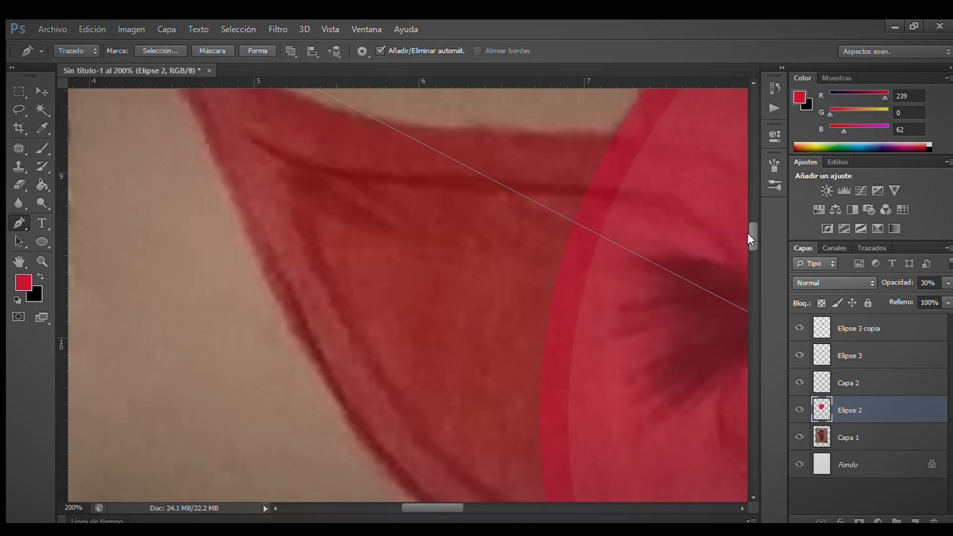
{"action": "left_click_drag", "start_coordinate": [752, 235], "coordinate": [752, 221]}
{"action": "left_click_drag", "start_coordinate": [586, 336], "coordinate": [721, 232]}
{"action": "scroll", "coordinate": [457, 442], "scroll_direction": "right", "scroll_amount": 5}
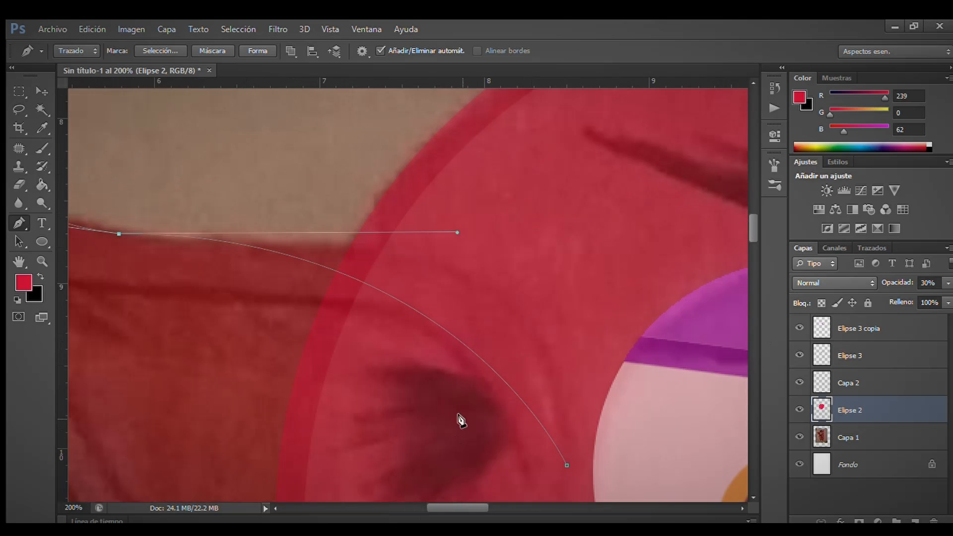
{"action": "left_click_drag", "start_coordinate": [455, 232], "coordinate": [606, 166]}
{"action": "left_click_drag", "start_coordinate": [429, 508], "coordinate": [403, 506]}
{"action": "left_click_drag", "start_coordinate": [243, 214], "coordinate": [225, 195]}
{"action": "right_click", "coordinate": [221, 193]}
{"action": "left_click", "coordinate": [274, 293]}
{"action": "left_click", "coordinate": [605, 195]}
{"action": "key", "text": "Delete"}
{"action": "key", "text": "ctrl+alt+z"}
{"action": "key", "text": "ctrl+alt+z"}
{"action": "key", "text": "Delete"}
{"action": "key", "text": "Delete"}
Add another empty layer above Elipse 2 to hold the ear outline
{"action": "key", "text": "ctrl+minus"}
{"action": "key", "text": "ctrl+minus"}
{"action": "left_click", "coordinate": [800, 410]}
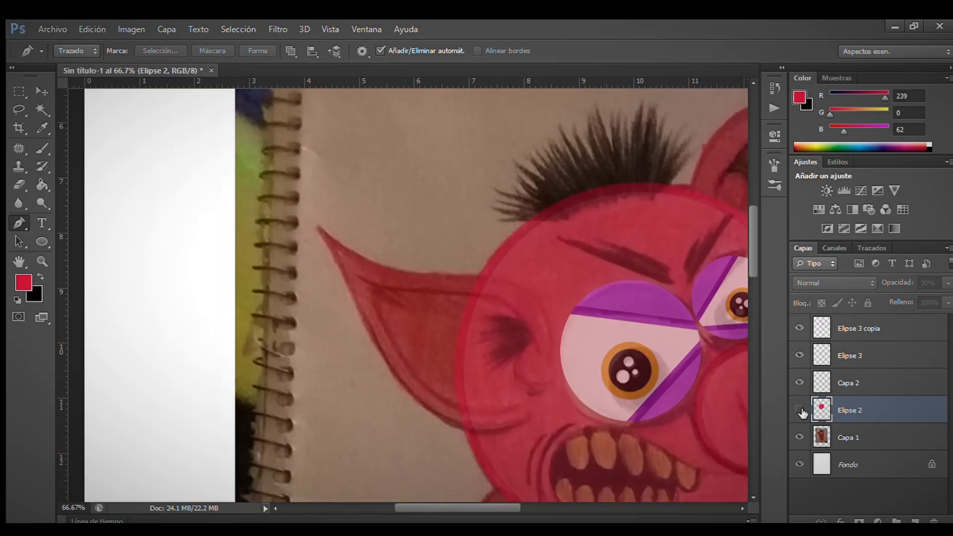
{"action": "left_click", "coordinate": [800, 410]}
{"action": "key", "text": "ctrl+plus"}
{"action": "left_click", "coordinate": [914, 521]}
Draw a curved pen path along the sketched ear's upper edge, from the tip to the inner end beside the large eye
{"action": "left_click", "coordinate": [270, 190]}
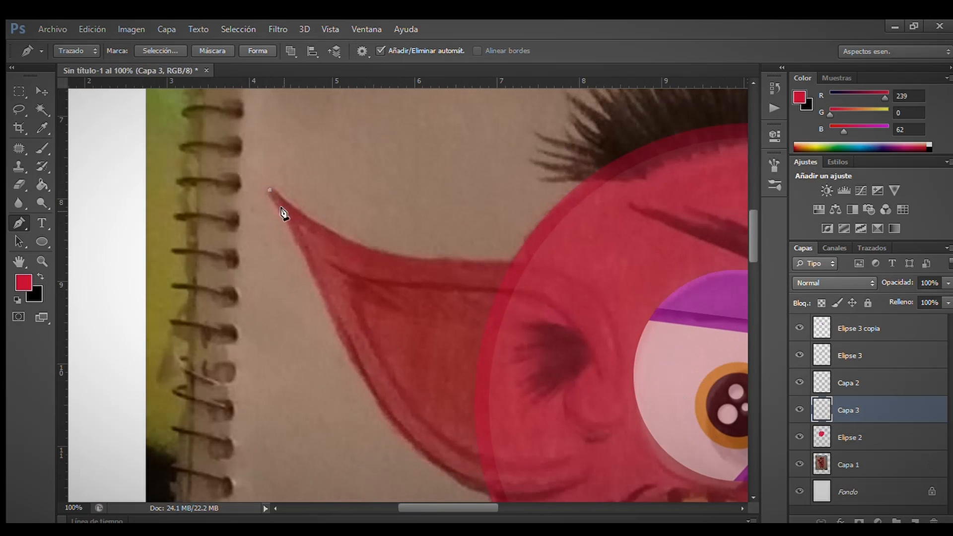
{"action": "left_click_drag", "start_coordinate": [469, 262], "coordinate": [623, 365]}
{"action": "left_click_drag", "start_coordinate": [374, 228], "coordinate": [365, 243]}
{"action": "key", "text": "ctrl+plus"}
{"action": "left_click_drag", "start_coordinate": [431, 507], "coordinate": [467, 508]}
{"action": "left_click", "coordinate": [326, 340]}
{"action": "left_click_drag", "start_coordinate": [322, 336], "coordinate": [368, 266]}
{"action": "left_click_drag", "start_coordinate": [752, 219], "coordinate": [748, 248]}
{"action": "left_click_drag", "start_coordinate": [450, 507], "coordinate": [422, 506]}
{"action": "left_click_drag", "start_coordinate": [752, 255], "coordinate": [751, 237]}
{"action": "key", "text": "ctrl+minus"}
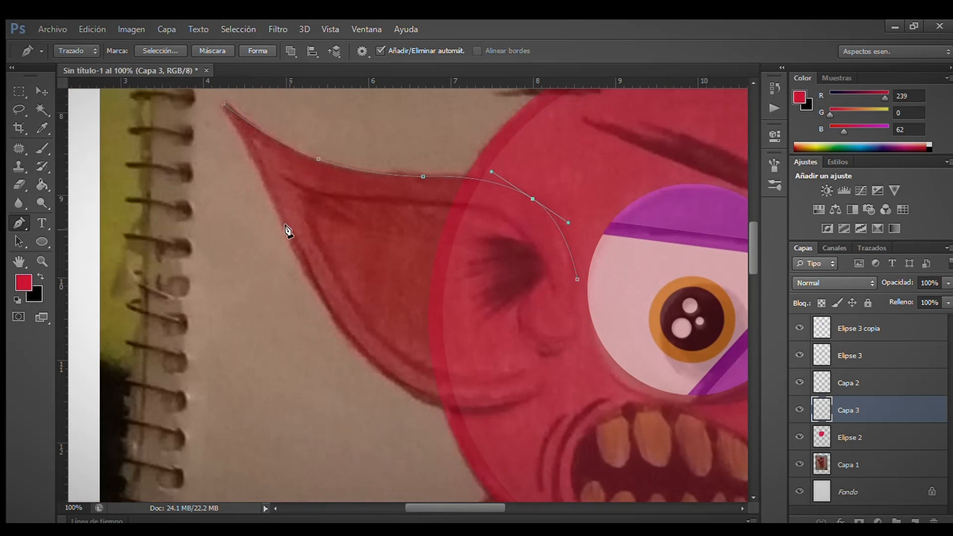
Stroke the ear's upper-edge path with the red brush
{"action": "key", "text": "b"}
{"action": "key", "text": "Return"}
{"action": "key", "text": "p"}
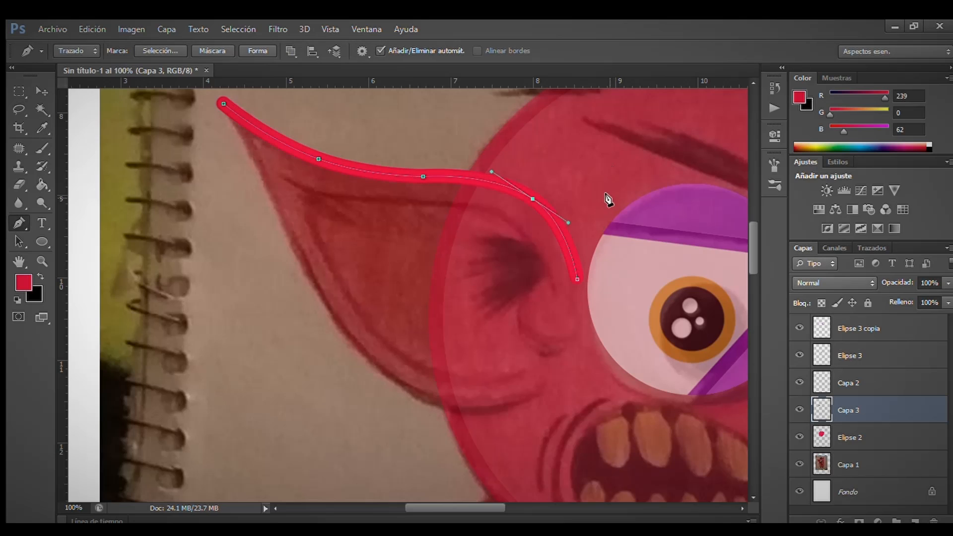
Draw a curved pen path along the ear's lower edge from the tip to the cheek, bending it to match the sketch
{"action": "left_click", "coordinate": [224, 103]}
{"action": "left_click", "coordinate": [304, 260]}
{"action": "left_click", "coordinate": [540, 393]}
{"action": "left_click", "coordinate": [426, 330]}
{"action": "left_click_drag", "start_coordinate": [427, 330], "coordinate": [417, 393]}
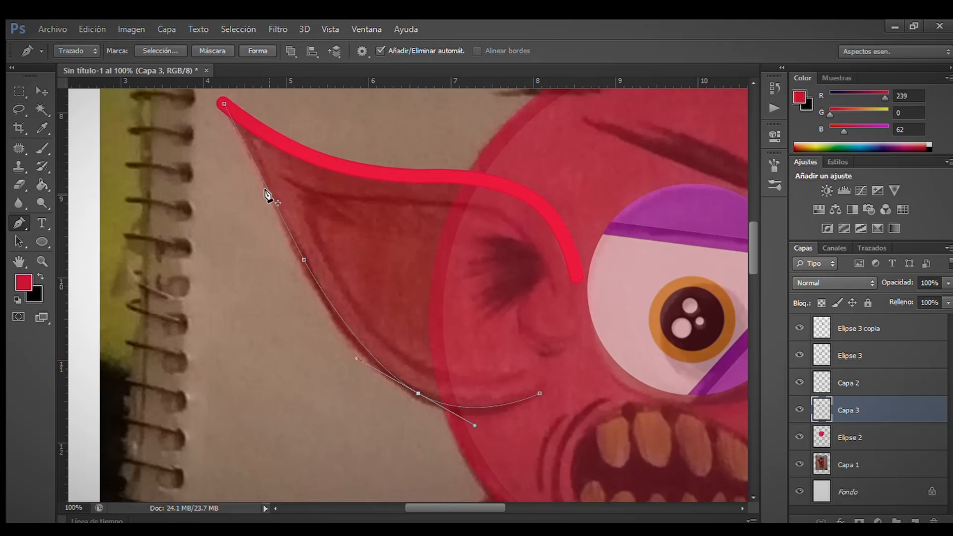
{"action": "left_click_drag", "start_coordinate": [269, 192], "coordinate": [273, 186]}
{"action": "key", "text": "ctrl+plus"}
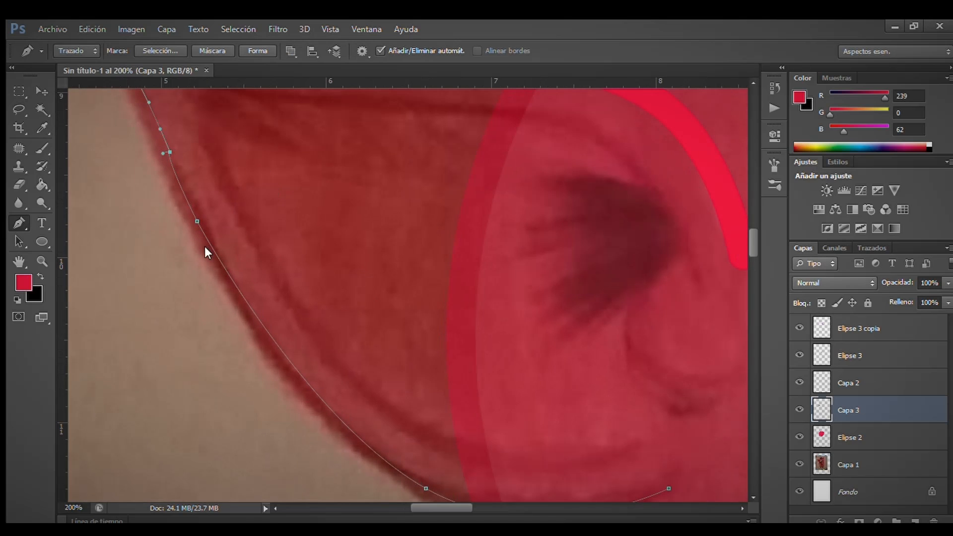
Stroke the ear's lower-edge path with the red brush and clear the path
{"action": "key", "text": "b"}
{"action": "key", "text": "Return"}
{"action": "key", "text": "p"}
{"action": "key", "text": "ctrl+minus"}
{"action": "key", "text": "Return"}
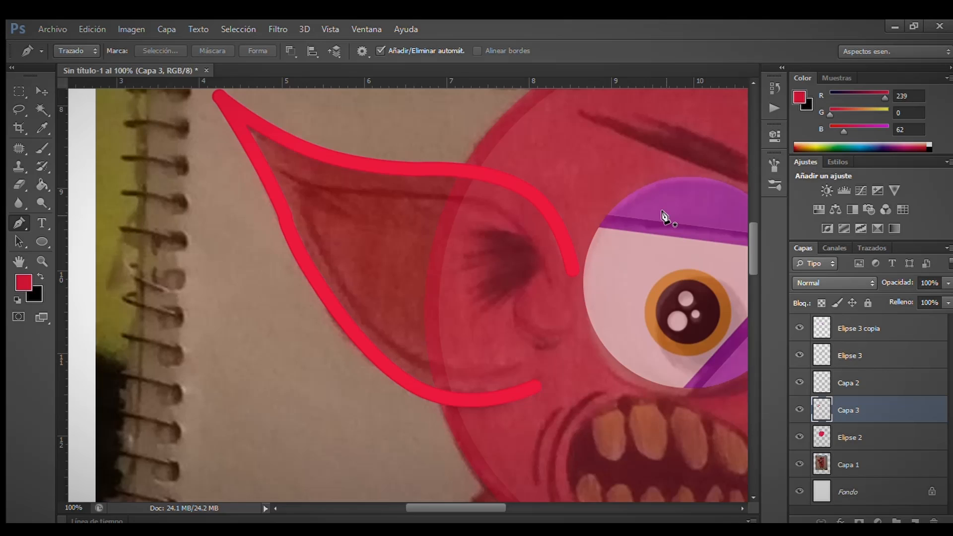
Duplicate the Capa 3 ear outline, scale the copy down, and fit it inside the original as the inner ear contour
{"action": "key", "text": "ctrl+j"}
{"action": "key", "text": "ctrl+t"}
{"action": "left_click_drag", "start_coordinate": [579, 404], "coordinate": [503, 344]}
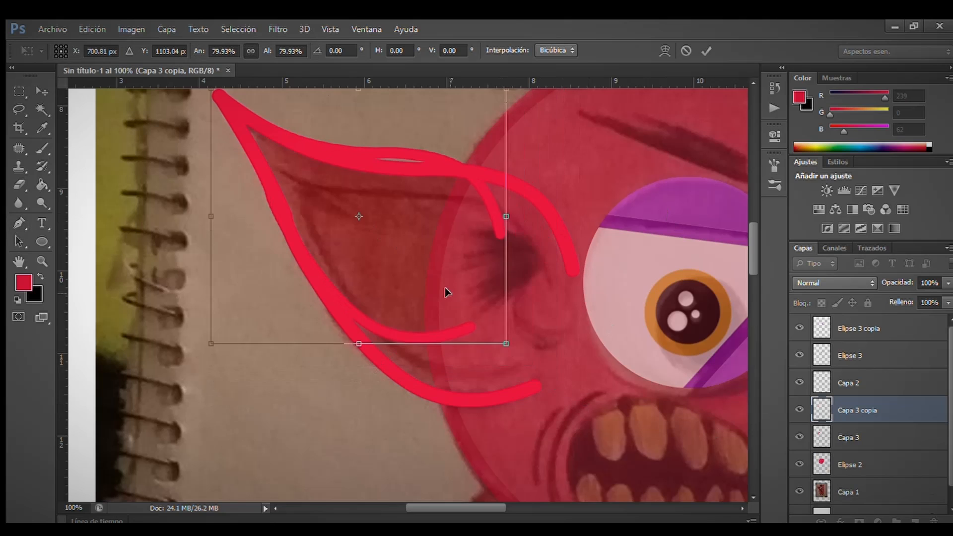
{"action": "left_click_drag", "start_coordinate": [455, 301], "coordinate": [496, 335]}
{"action": "left_click_drag", "start_coordinate": [258, 133], "coordinate": [273, 159]}
{"action": "left_click_drag", "start_coordinate": [577, 373], "coordinate": [581, 367]}
{"action": "left_click_drag", "start_coordinate": [459, 308], "coordinate": [455, 300]}
{"action": "left_click", "coordinate": [706, 51]}
Draw a small curved pen path from the inner contour's upper end around the ear fold and stroke it in red
{"action": "left_click", "coordinate": [543, 274]}
{"action": "left_click", "coordinate": [573, 332]}
{"action": "left_click", "coordinate": [557, 303]}
{"action": "left_click_drag", "start_coordinate": [554, 305], "coordinate": [520, 323]}
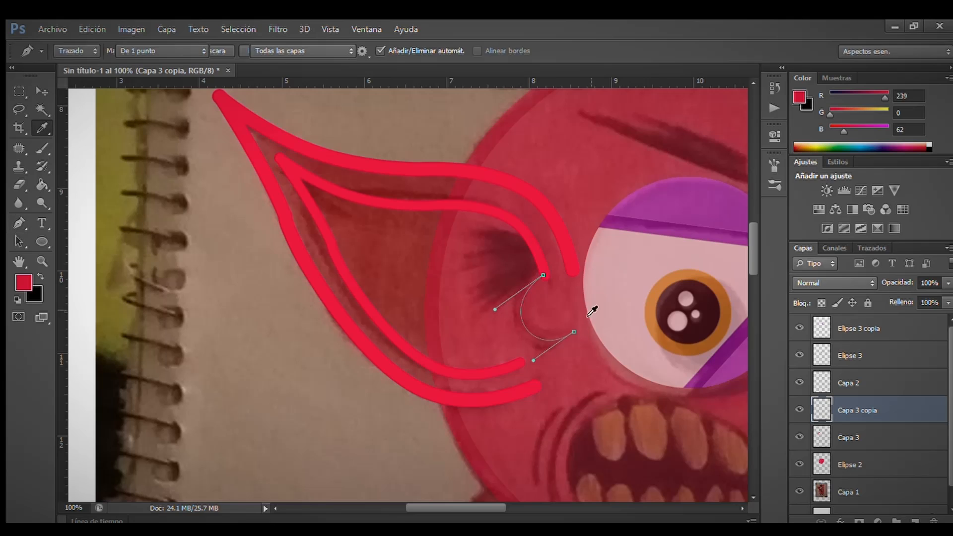
{"action": "key", "text": "Return"}
Hide the Capa 1 sketch layer and set the Elipse 2 head layer's opacity to 100%
{"action": "left_click", "coordinate": [800, 489]}
{"action": "left_click", "coordinate": [841, 465]}
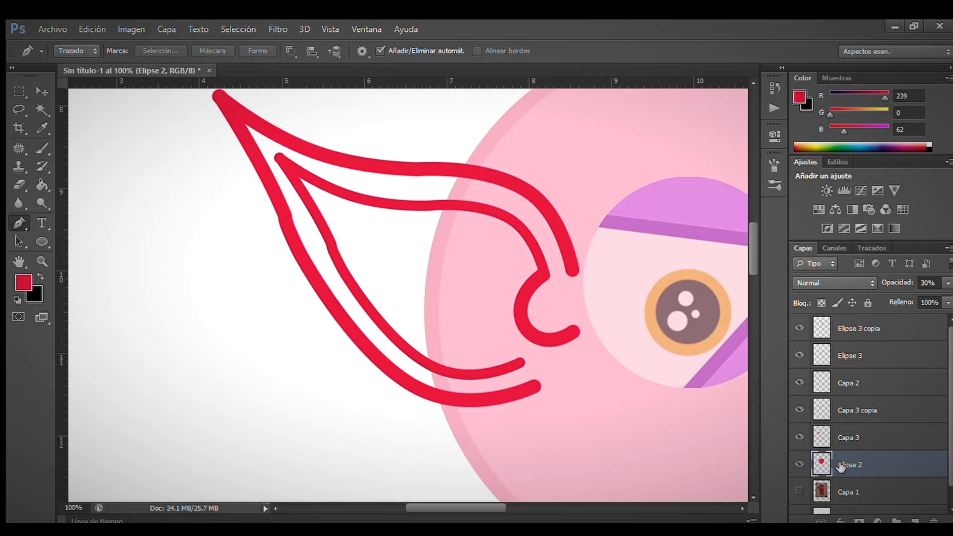
{"action": "key", "text": "e"}
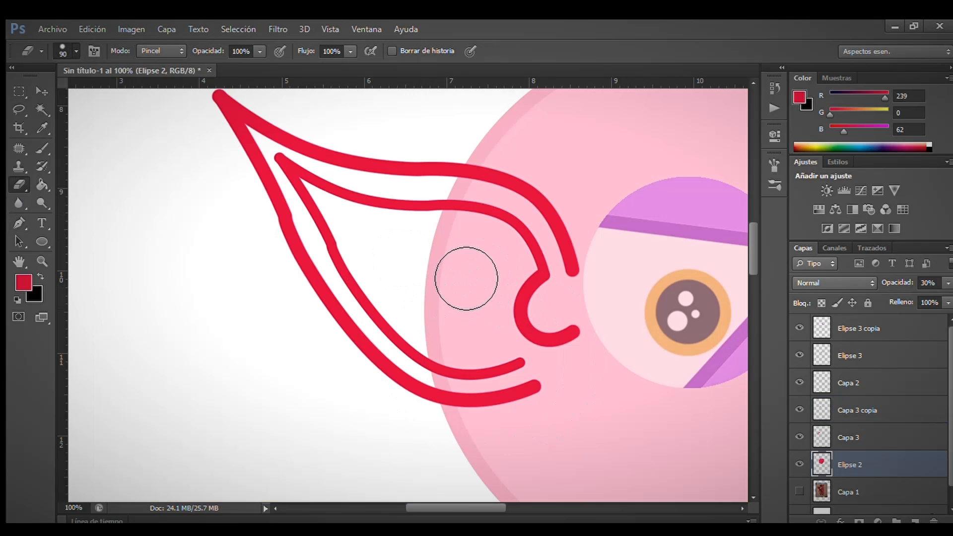
{"action": "left_click", "coordinate": [837, 439]}
{"action": "left_click", "coordinate": [844, 464]}
{"action": "left_click", "coordinate": [948, 283]}
{"action": "left_click_drag", "start_coordinate": [899, 295], "coordinate": [943, 295]}
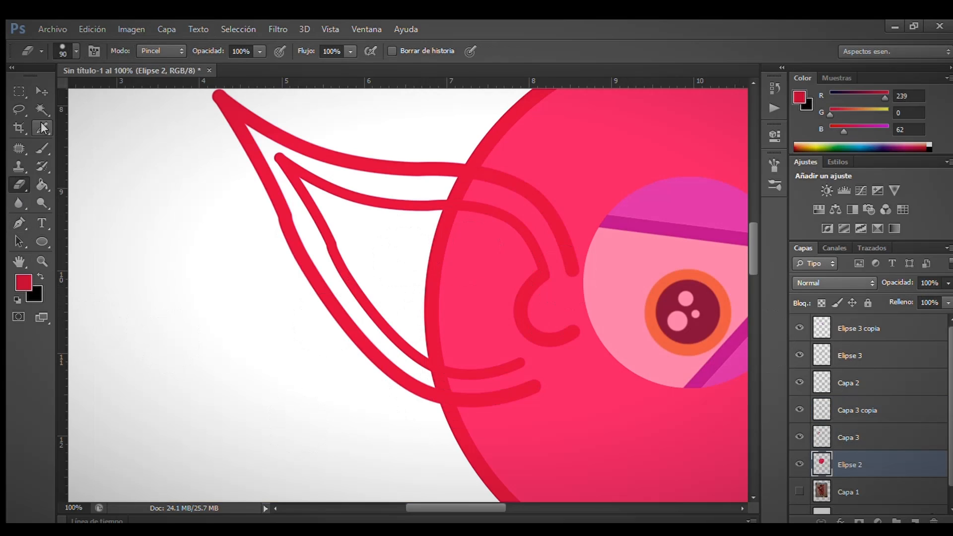
Sample the head's pink fill and paint over the head outline where it crosses the inner ear
{"action": "left_click", "coordinate": [42, 128]}
{"action": "left_click", "coordinate": [469, 278]}
{"action": "left_click", "coordinate": [39, 149]}
{"action": "mouse_move", "coordinate": [445, 214]}
{"action": "left_mouse_down"}
{"action": "mouse_move", "coordinate": [436, 326]}
{"action": "mouse_move", "coordinate": [445, 362]}
{"action": "mouse_move", "coordinate": [434, 352]}
{"action": "mouse_move", "coordinate": [454, 361]}
{"action": "mouse_move", "coordinate": [437, 238]}
{"action": "left_mouse_up"}
Paint bristly black hair inside the ear on the Capa 3 layer, using a bristle-like brush at size 32
{"action": "left_click", "coordinate": [40, 276]}
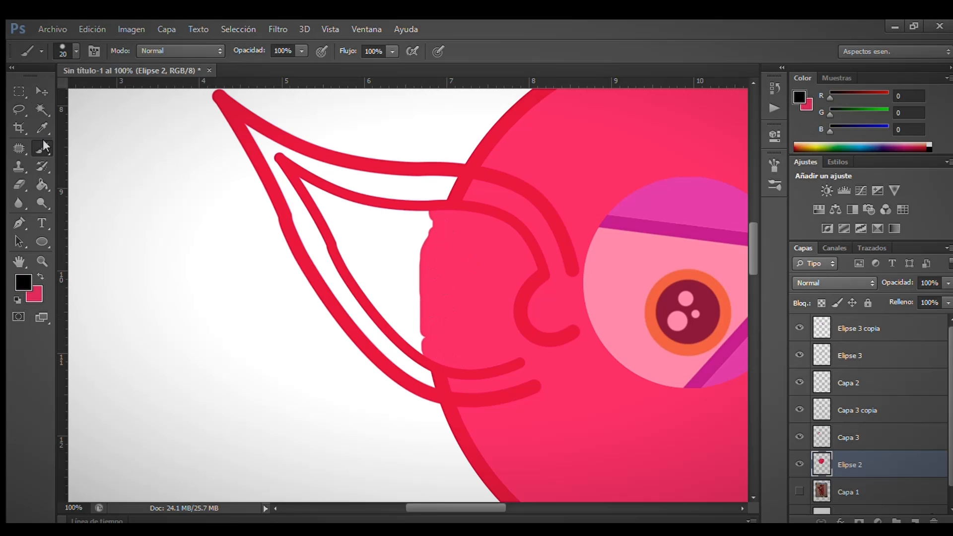
{"action": "mouse_move", "coordinate": [493, 270]}
{"action": "left_mouse_down"}
{"action": "mouse_move", "coordinate": [529, 276]}
{"action": "mouse_move", "coordinate": [484, 265]}
{"action": "left_mouse_up"}
{"action": "key", "text": "ctrl+z"}
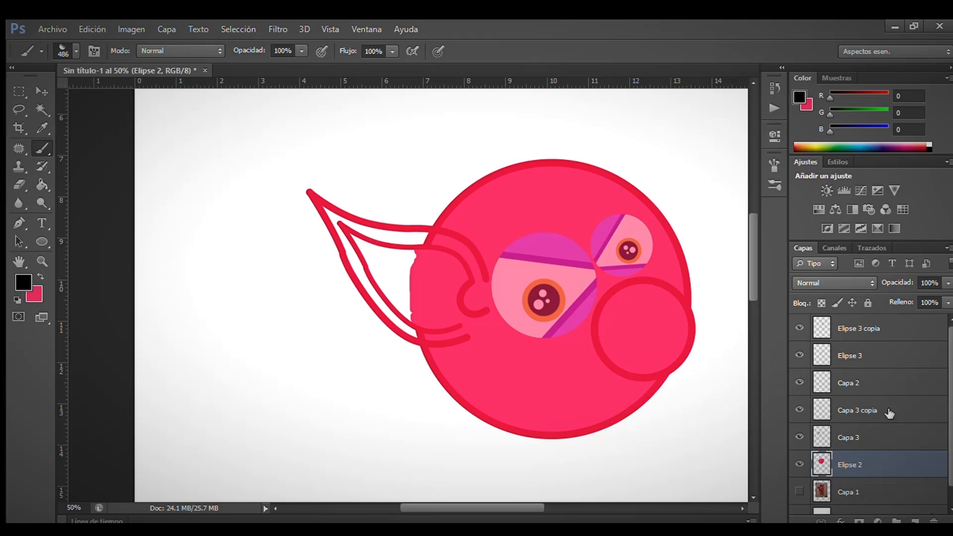
{"action": "left_click", "coordinate": [862, 360]}
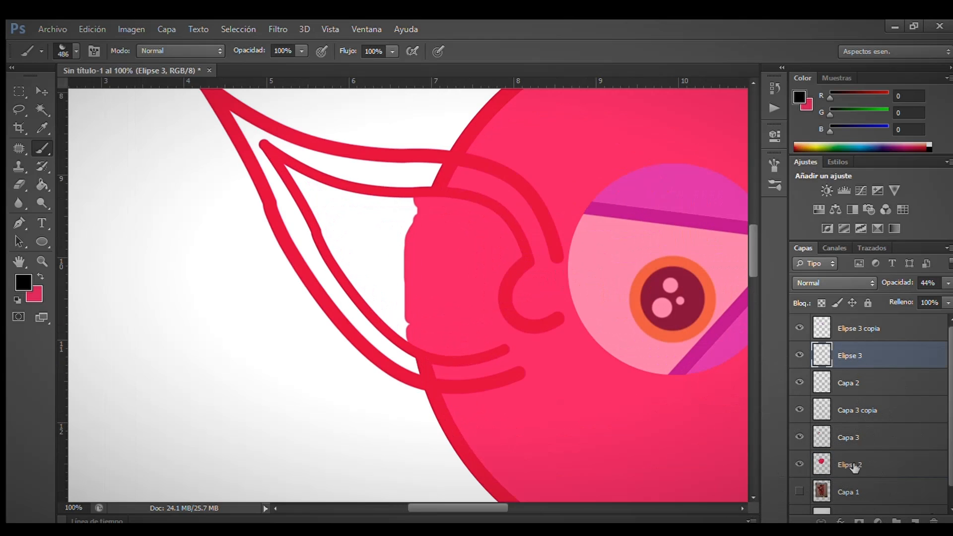
{"action": "scroll", "coordinate": [855, 466], "scroll_direction": "down", "scroll_amount": 2}
{"action": "left_click", "coordinate": [864, 421]}
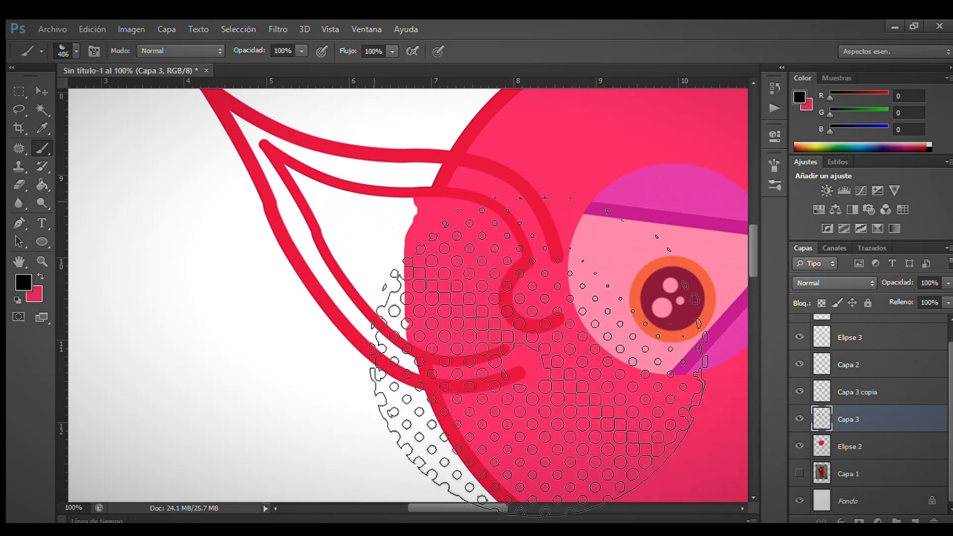
{"action": "key", "text": "bracketleft"}
{"action": "key", "text": "bracketleft"}
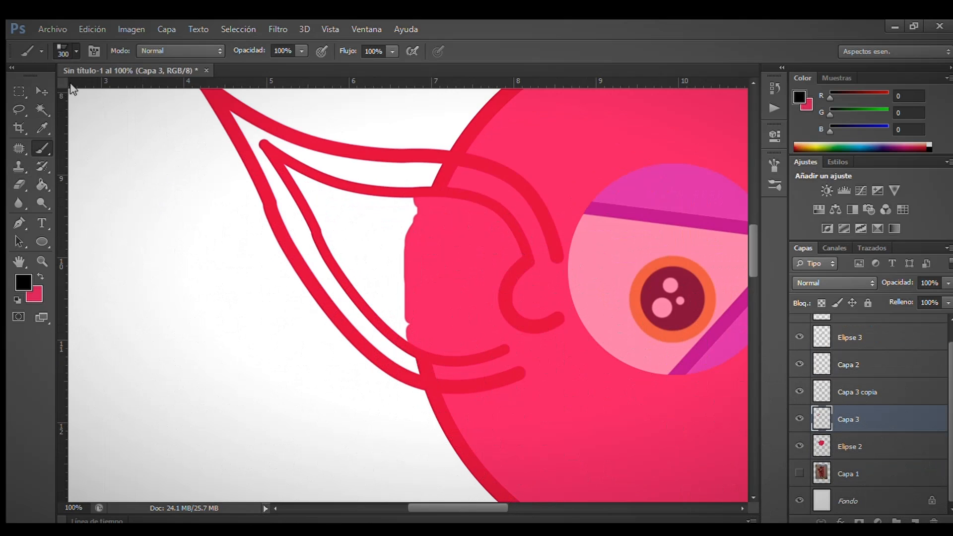
{"action": "mouse_move", "coordinate": [514, 266]}
{"action": "left_mouse_down"}
{"action": "mouse_move", "coordinate": [486, 263]}
{"action": "mouse_move", "coordinate": [513, 248]}
{"action": "mouse_move", "coordinate": [500, 235]}
{"action": "mouse_move", "coordinate": [516, 247]}
{"action": "mouse_move", "coordinate": [477, 215]}
{"action": "mouse_move", "coordinate": [514, 257]}
{"action": "mouse_move", "coordinate": [486, 270]}
{"action": "mouse_move", "coordinate": [508, 269]}
{"action": "mouse_move", "coordinate": [510, 260]}
{"action": "mouse_move", "coordinate": [451, 263]}
{"action": "mouse_move", "coordinate": [487, 237]}
{"action": "left_mouse_up"}
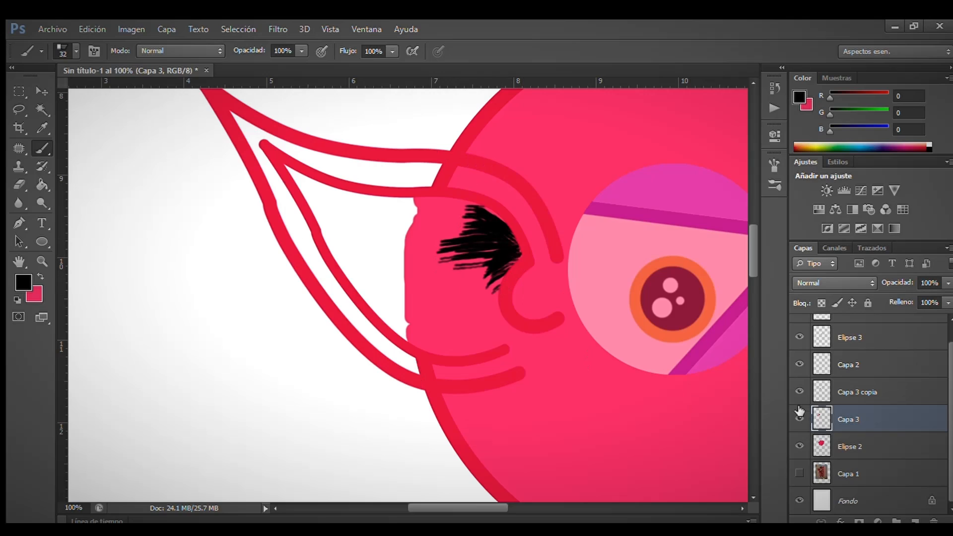
Fill the ear with pink brush strokes on the Elipse 2 layer, covering the head outline that crosses it
{"action": "left_click", "coordinate": [839, 449]}
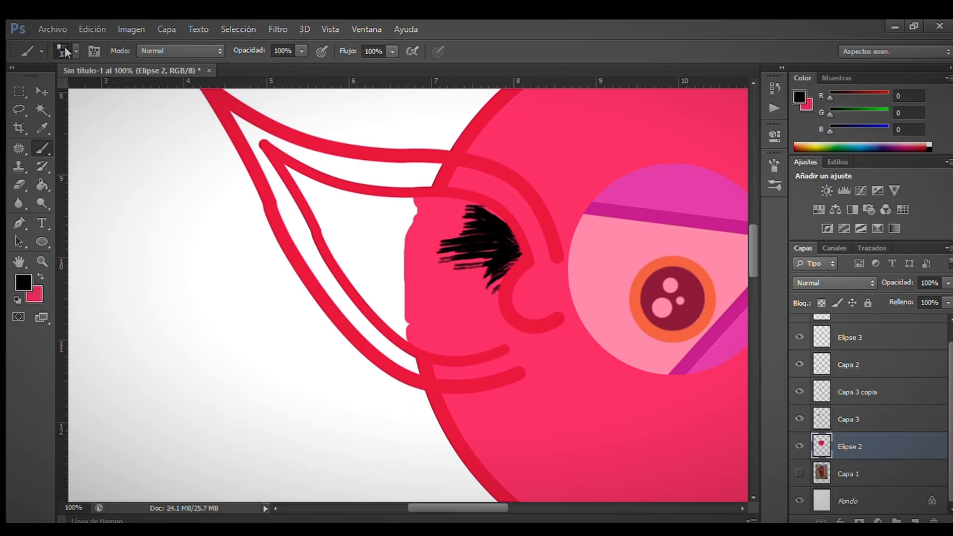
{"action": "key", "text": "x"}
{"action": "mouse_move", "coordinate": [417, 201]}
{"action": "left_mouse_down"}
{"action": "mouse_move", "coordinate": [239, 120]}
{"action": "mouse_move", "coordinate": [300, 242]}
{"action": "mouse_move", "coordinate": [378, 342]}
{"action": "mouse_move", "coordinate": [313, 213]}
{"action": "mouse_move", "coordinate": [392, 258]}
{"action": "mouse_move", "coordinate": [342, 232]}
{"action": "left_mouse_up"}
{"action": "mouse_move", "coordinate": [447, 192]}
{"action": "left_mouse_down"}
{"action": "mouse_move", "coordinate": [306, 149]}
{"action": "mouse_move", "coordinate": [466, 185]}
{"action": "left_mouse_up"}
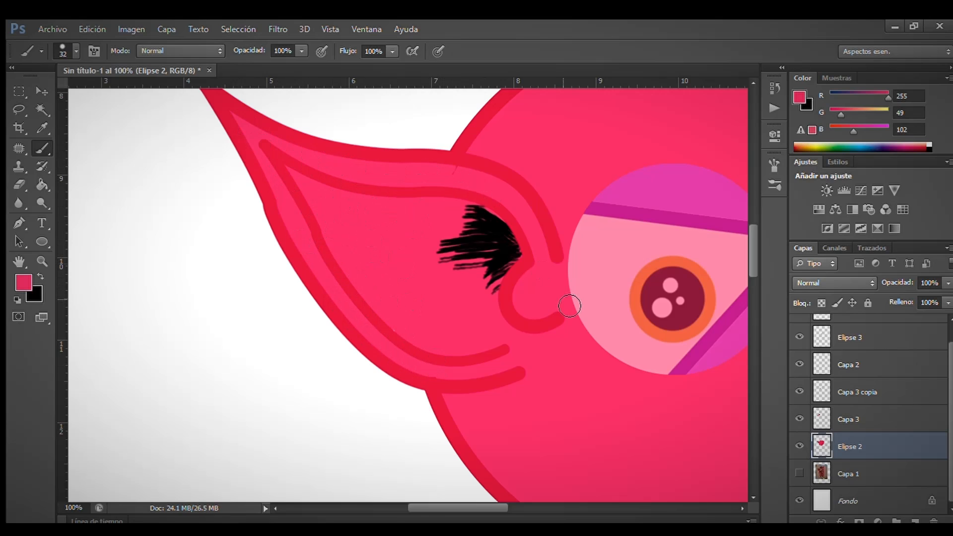
{"action": "key", "text": "ctrl+minus"}
{"action": "key", "text": "ctrl+minus"}
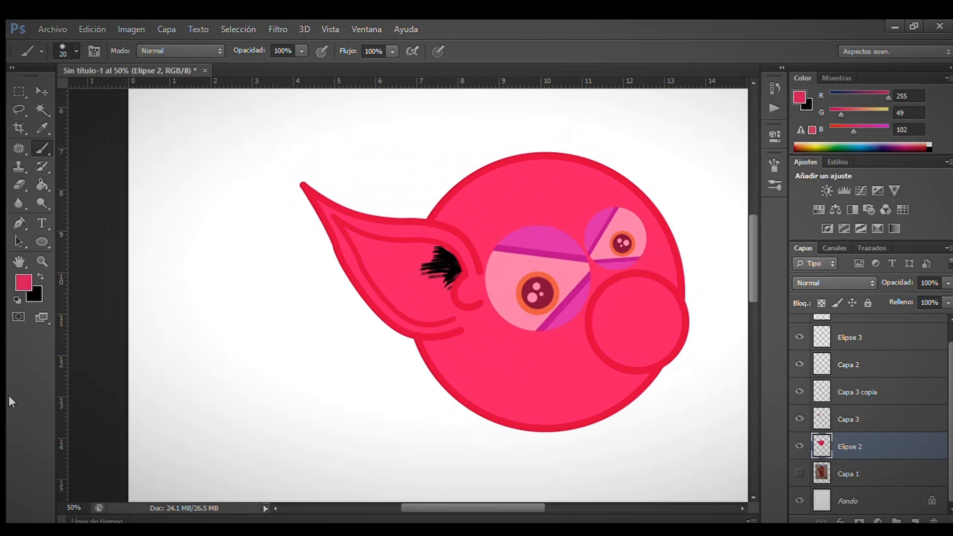
Sample the outline's dark red as the painting colour
{"action": "left_click", "coordinate": [166, 217], "text": "alt"}
{"action": "scroll", "coordinate": [937, 417], "scroll_direction": "up", "scroll_amount": 1}
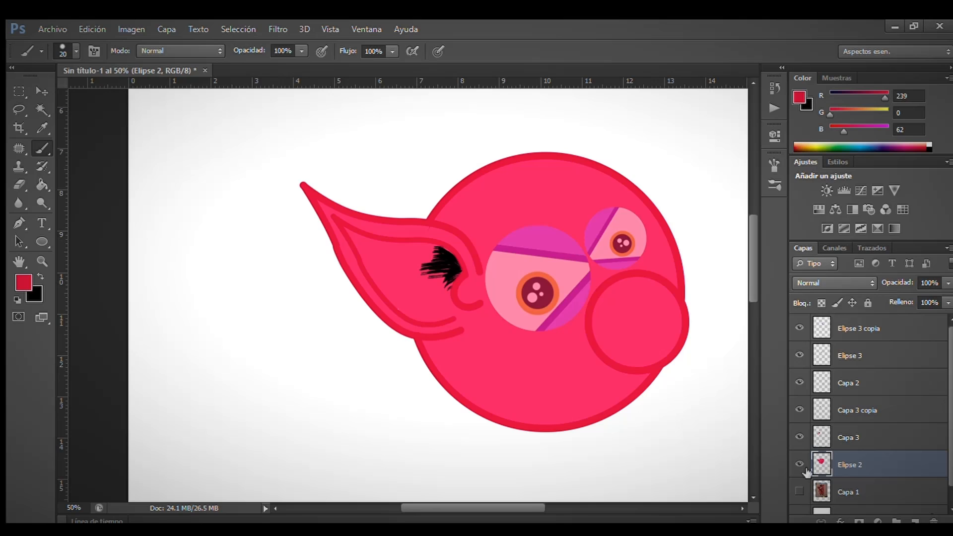
{"action": "left_click_drag", "start_coordinate": [619, 303], "coordinate": [618, 349]}
{"action": "key", "text": "ctrl+z"}
{"action": "left_click_drag", "start_coordinate": [616, 300], "coordinate": [617, 350]}
{"action": "left_click_drag", "start_coordinate": [654, 300], "coordinate": [655, 354]}
{"action": "key", "text": "ctrl+alt+z"}
{"action": "key", "text": "ctrl+alt+z"}
Show the Capa 1 sketch layer and lower the Elipse 2 head layer's opacity to 62%
{"action": "left_click", "coordinate": [799, 492]}
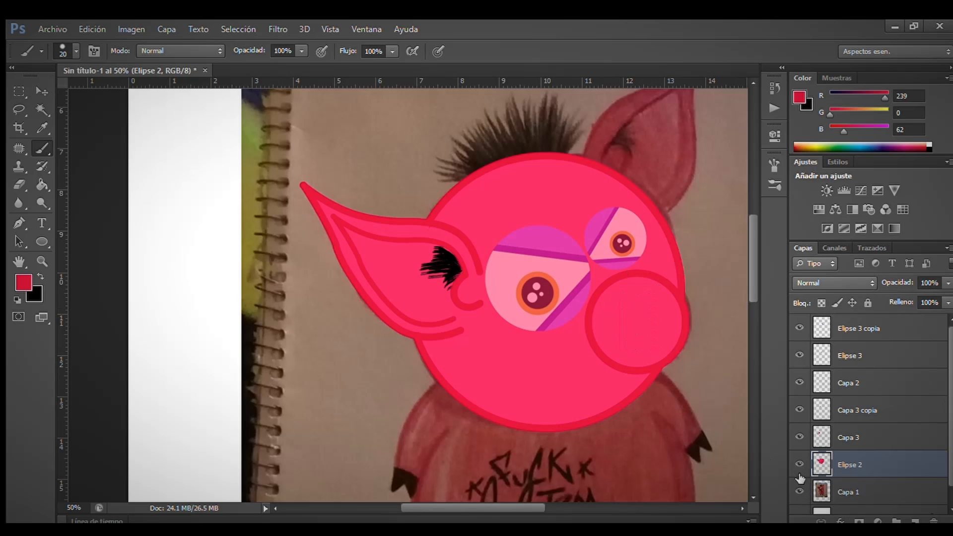
{"action": "left_click", "coordinate": [799, 465]}
{"action": "left_click", "coordinate": [799, 465]}
{"action": "left_click_drag", "start_coordinate": [947, 284], "coordinate": [917, 298]}
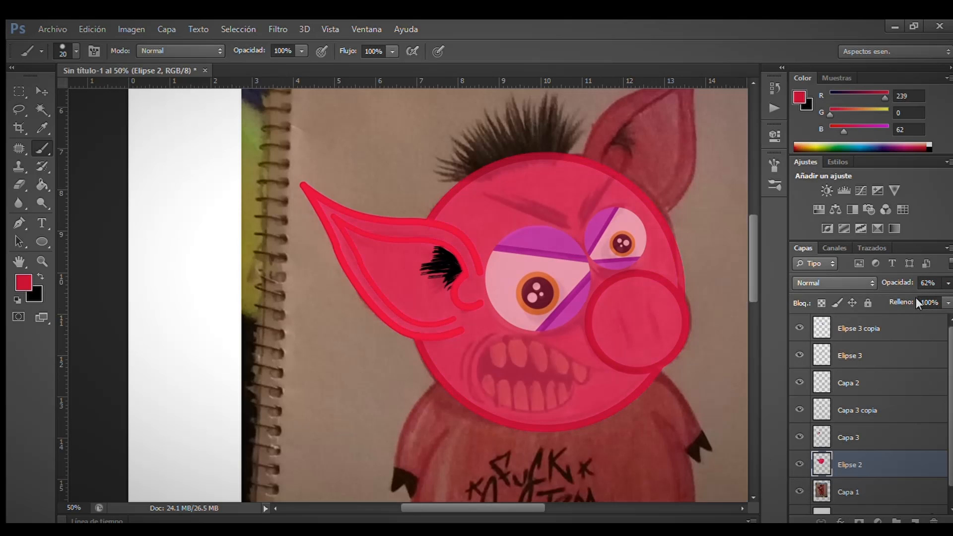
Paint both eyebrows over the sketched ones on the Elipse 2 layer, using black and a bristle-like brush at size 20
{"action": "left_click_drag", "start_coordinate": [332, 311], "coordinate": [273, 323]}
{"action": "left_click", "coordinate": [40, 277]}
{"action": "left_click_drag", "start_coordinate": [343, 338], "coordinate": [301, 338]}
{"action": "key", "text": "ctrl+z"}
{"action": "key", "text": "ctrl+plus"}
{"action": "key", "text": "ctrl+plus"}
{"action": "left_click_drag", "start_coordinate": [431, 508], "coordinate": [473, 507]}
{"action": "left_click_drag", "start_coordinate": [754, 263], "coordinate": [754, 247]}
{"action": "mouse_move", "coordinate": [436, 266]}
{"action": "left_mouse_down"}
{"action": "mouse_move", "coordinate": [275, 211]}
{"action": "mouse_move", "coordinate": [436, 266]}
{"action": "mouse_move", "coordinate": [352, 235]}
{"action": "mouse_move", "coordinate": [416, 242]}
{"action": "mouse_move", "coordinate": [345, 224]}
{"action": "mouse_move", "coordinate": [361, 255]}
{"action": "mouse_move", "coordinate": [283, 231]}
{"action": "left_mouse_up"}
{"action": "key", "text": "ctrl+z"}
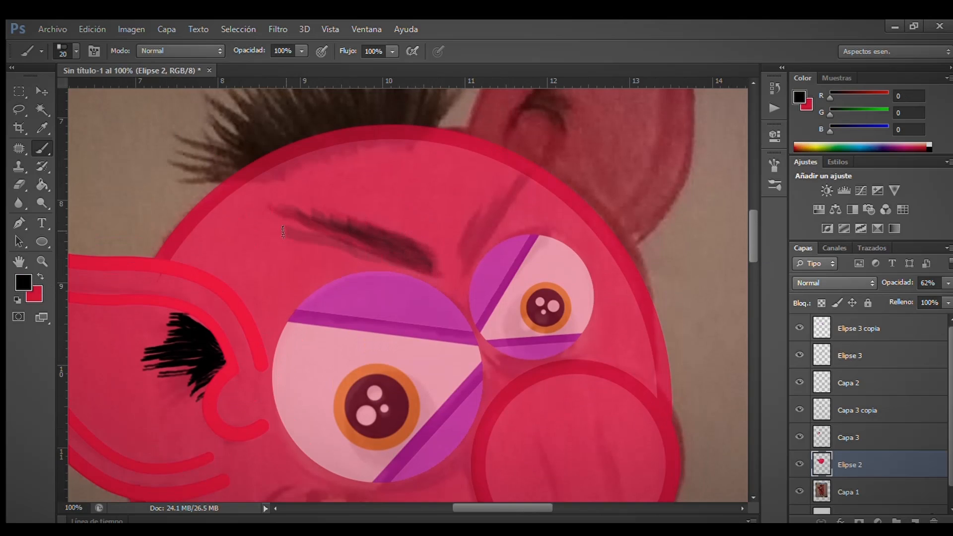
{"action": "key", "text": "ctrl+z"}
{"action": "left_click_drag", "start_coordinate": [486, 210], "coordinate": [518, 167]}
{"action": "key", "text": "ctrl+z"}
{"action": "mouse_move", "coordinate": [461, 260]}
{"action": "left_mouse_down"}
{"action": "mouse_move", "coordinate": [484, 208]}
{"action": "mouse_move", "coordinate": [501, 200]}
{"action": "left_mouse_up"}
{"action": "left_click_drag", "start_coordinate": [470, 256], "coordinate": [514, 193]}
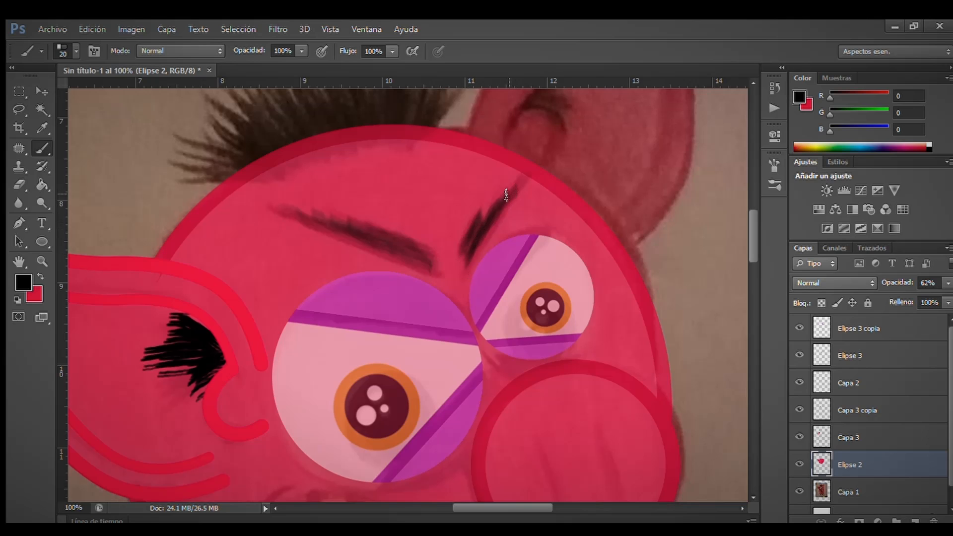
Start the black hair tuft with outward bristle strokes along both ends, hiding the Capa 1 sketch while painting
{"action": "scroll", "coordinate": [745, 225], "scroll_direction": "up", "scroll_amount": 3}
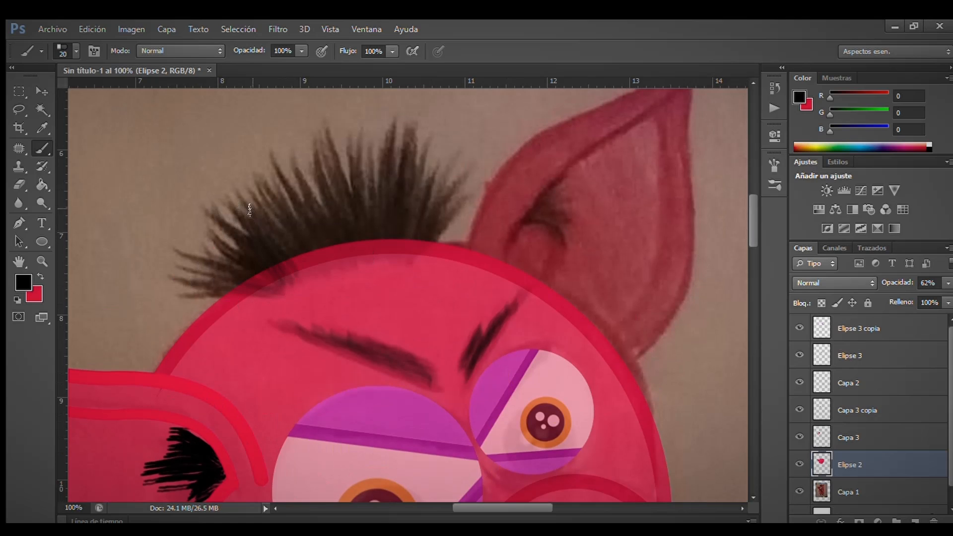
{"action": "left_click_drag", "start_coordinate": [442, 209], "coordinate": [452, 195]}
{"action": "left_click_drag", "start_coordinate": [415, 262], "coordinate": [461, 200]}
{"action": "left_click", "coordinate": [799, 491]}
{"action": "mouse_move", "coordinate": [408, 255]}
{"action": "left_mouse_down"}
{"action": "mouse_move", "coordinate": [454, 196]}
{"action": "mouse_move", "coordinate": [438, 194]}
{"action": "left_mouse_up"}
{"action": "left_click_drag", "start_coordinate": [405, 250], "coordinate": [430, 181]}
{"action": "left_click_drag", "start_coordinate": [399, 242], "coordinate": [418, 195]}
{"action": "left_click_drag", "start_coordinate": [279, 286], "coordinate": [155, 277]}
{"action": "mouse_move", "coordinate": [279, 285]}
{"action": "left_mouse_down"}
{"action": "mouse_move", "coordinate": [217, 266]}
{"action": "mouse_move", "coordinate": [209, 250]}
{"action": "left_mouse_up"}
{"action": "left_click_drag", "start_coordinate": [263, 268], "coordinate": [217, 232]}
{"action": "left_click_drag", "start_coordinate": [271, 267], "coordinate": [206, 205]}
Fill the middle of the hair tuft with upright black bristle strokes along the crown of the head
{"action": "key", "text": "ctrl+plus"}
{"action": "mouse_move", "coordinate": [149, 231]}
{"action": "left_mouse_down"}
{"action": "mouse_move", "coordinate": [106, 135]}
{"action": "mouse_move", "coordinate": [129, 133]}
{"action": "left_mouse_up"}
{"action": "left_click_drag", "start_coordinate": [203, 302], "coordinate": [123, 94]}
{"action": "left_click_drag", "start_coordinate": [213, 239], "coordinate": [174, 103]}
{"action": "left_click_drag", "start_coordinate": [264, 246], "coordinate": [202, 96]}
{"action": "left_click_drag", "start_coordinate": [368, 216], "coordinate": [414, 134]}
{"action": "left_click_drag", "start_coordinate": [753, 211], "coordinate": [752, 200]}
{"action": "left_click_drag", "start_coordinate": [382, 348], "coordinate": [435, 202]}
{"action": "left_click_drag", "start_coordinate": [364, 370], "coordinate": [403, 203]}
{"action": "left_click_drag", "start_coordinate": [351, 352], "coordinate": [361, 204]}
{"action": "left_click_drag", "start_coordinate": [339, 319], "coordinate": [329, 201]}
{"action": "left_click_drag", "start_coordinate": [332, 367], "coordinate": [310, 270]}
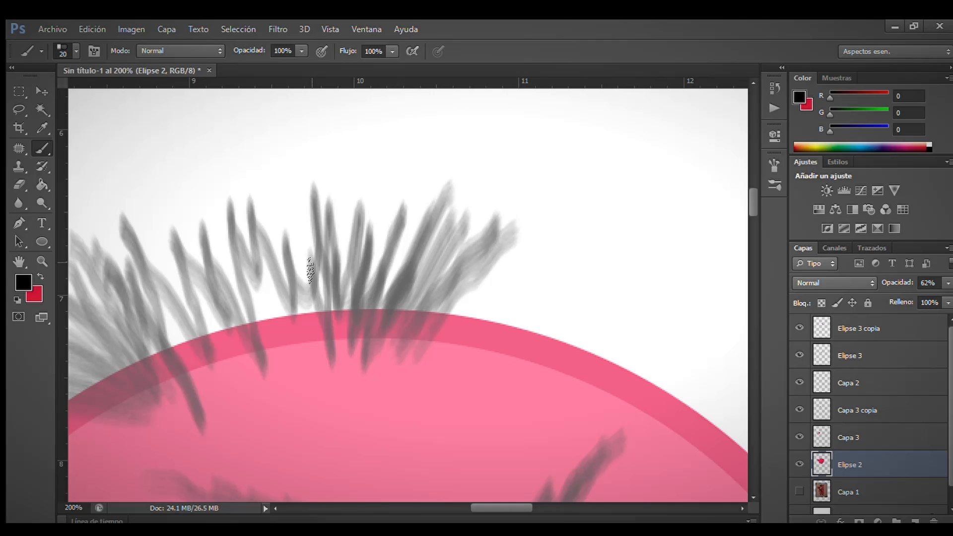
{"action": "mouse_move", "coordinate": [310, 271]}
{"action": "left_mouse_down"}
{"action": "mouse_move", "coordinate": [427, 347]}
{"action": "mouse_move", "coordinate": [417, 222]}
{"action": "mouse_move", "coordinate": [358, 298]}
{"action": "mouse_move", "coordinate": [338, 370]}
{"action": "mouse_move", "coordinate": [254, 348]}
{"action": "mouse_move", "coordinate": [114, 387]}
{"action": "left_mouse_up"}
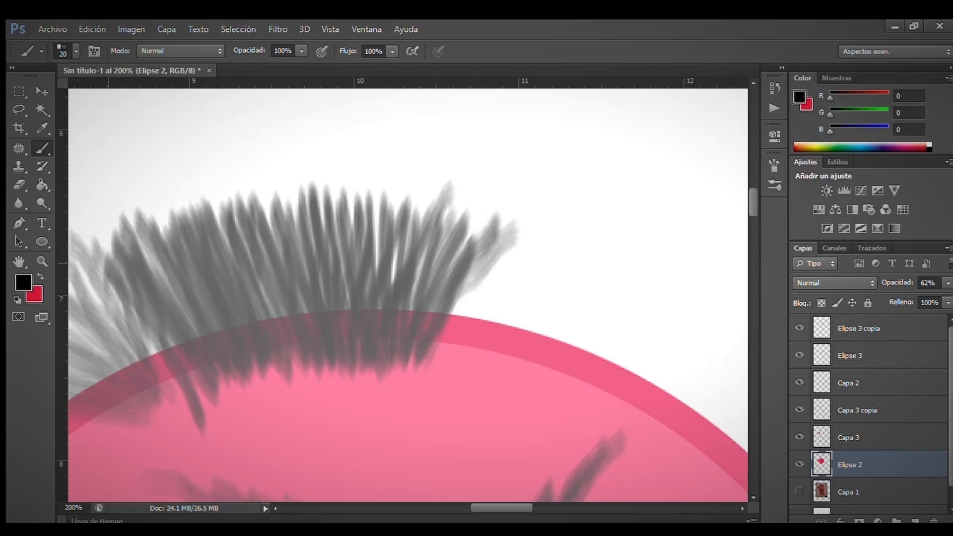
Thicken the hair tuft with dense black strokes at its left side and right end
{"action": "left_click_drag", "start_coordinate": [108, 263], "coordinate": [153, 320]}
{"action": "left_click_drag", "start_coordinate": [482, 507], "coordinate": [453, 508]}
{"action": "mouse_move", "coordinate": [407, 254]}
{"action": "left_mouse_down"}
{"action": "mouse_move", "coordinate": [427, 317]}
{"action": "mouse_move", "coordinate": [328, 308]}
{"action": "mouse_move", "coordinate": [361, 418]}
{"action": "mouse_move", "coordinate": [353, 219]}
{"action": "mouse_move", "coordinate": [493, 164]}
{"action": "mouse_move", "coordinate": [640, 284]}
{"action": "left_mouse_up"}
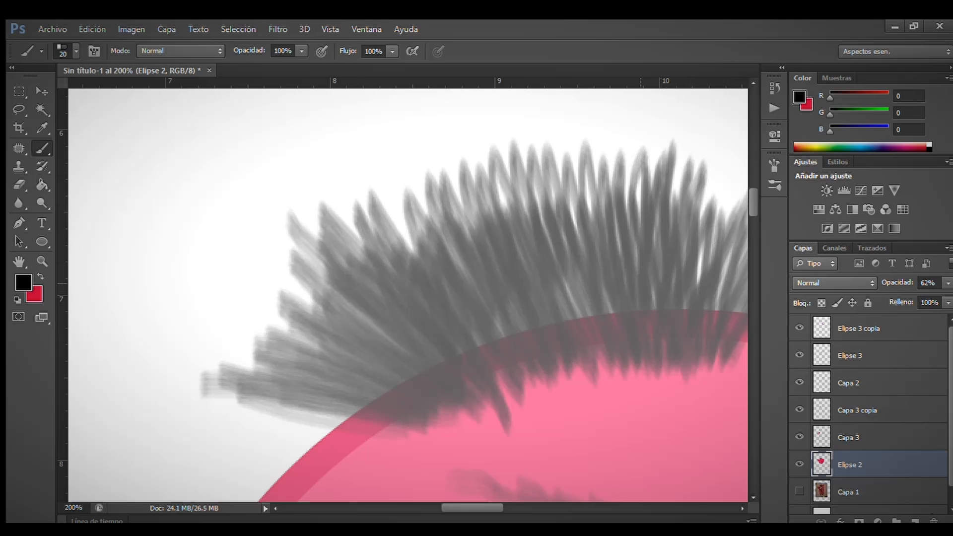
{"action": "left_click_drag", "start_coordinate": [457, 507], "coordinate": [482, 508]}
{"action": "mouse_move", "coordinate": [437, 369]}
{"action": "left_mouse_down"}
{"action": "mouse_move", "coordinate": [485, 221]}
{"action": "mouse_move", "coordinate": [561, 205]}
{"action": "left_mouse_up"}
Thicken and extend both eyebrows with more black bristle strokes
{"action": "left_click_drag", "start_coordinate": [753, 201], "coordinate": [753, 229]}
{"action": "mouse_move", "coordinate": [550, 273]}
{"action": "left_mouse_down"}
{"action": "mouse_move", "coordinate": [589, 208]}
{"action": "mouse_move", "coordinate": [659, 136]}
{"action": "left_mouse_up"}
{"action": "mouse_move", "coordinate": [226, 200]}
{"action": "left_mouse_down"}
{"action": "mouse_move", "coordinate": [481, 270]}
{"action": "mouse_move", "coordinate": [327, 206]}
{"action": "mouse_move", "coordinate": [218, 204]}
{"action": "left_mouse_up"}
{"action": "mouse_move", "coordinate": [562, 194]}
{"action": "left_mouse_down"}
{"action": "mouse_move", "coordinate": [600, 197]}
{"action": "mouse_move", "coordinate": [685, 149]}
{"action": "left_mouse_up"}
Show the Capa 1 sketch again and toggle the Elipse 2 layer to compare the painted hair and eyebrows with it
{"action": "key", "text": "ctrl+minus"}
{"action": "key", "text": "ctrl+minus"}
{"action": "left_click", "coordinate": [800, 465]}
{"action": "left_click", "coordinate": [800, 491]}
{"action": "left_click", "coordinate": [800, 466]}
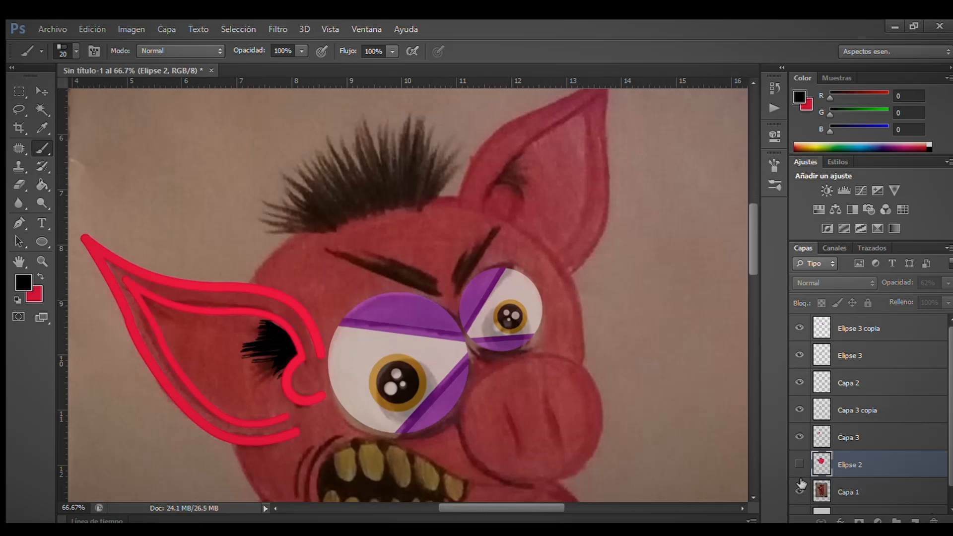
{"action": "left_click", "coordinate": [799, 465]}
{"action": "left_click", "coordinate": [799, 466]}
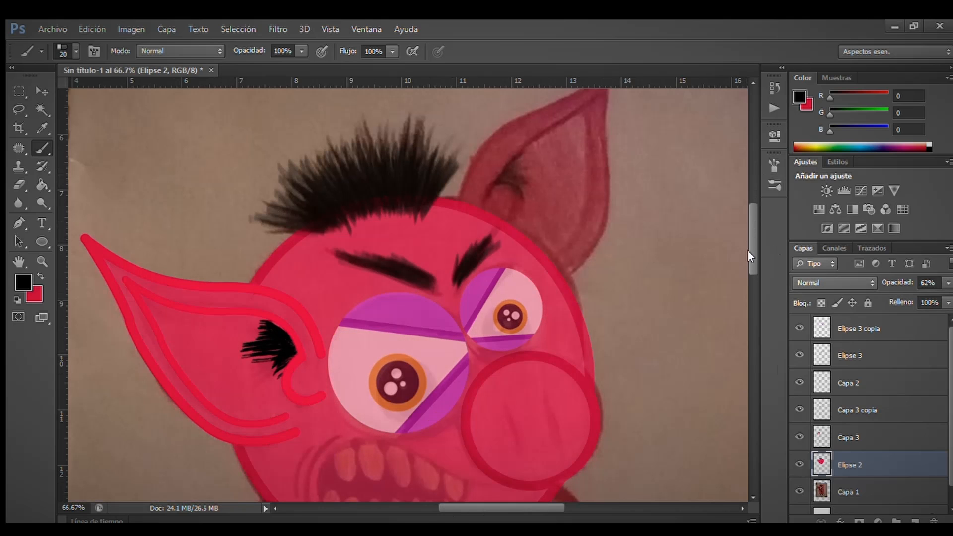
Trace the second ear's outer and inner outlines and its inner curl in dark red on the Elipse 2 layer
{"action": "scroll", "coordinate": [747, 249], "scroll_direction": "up", "scroll_amount": 2}
{"action": "key", "text": "x"}
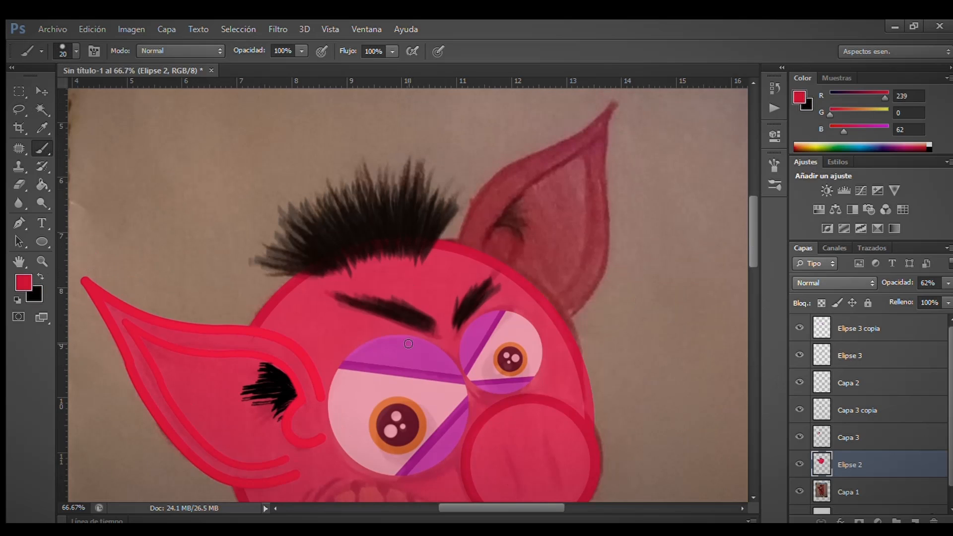
{"action": "left_click_drag", "start_coordinate": [461, 230], "coordinate": [615, 102]}
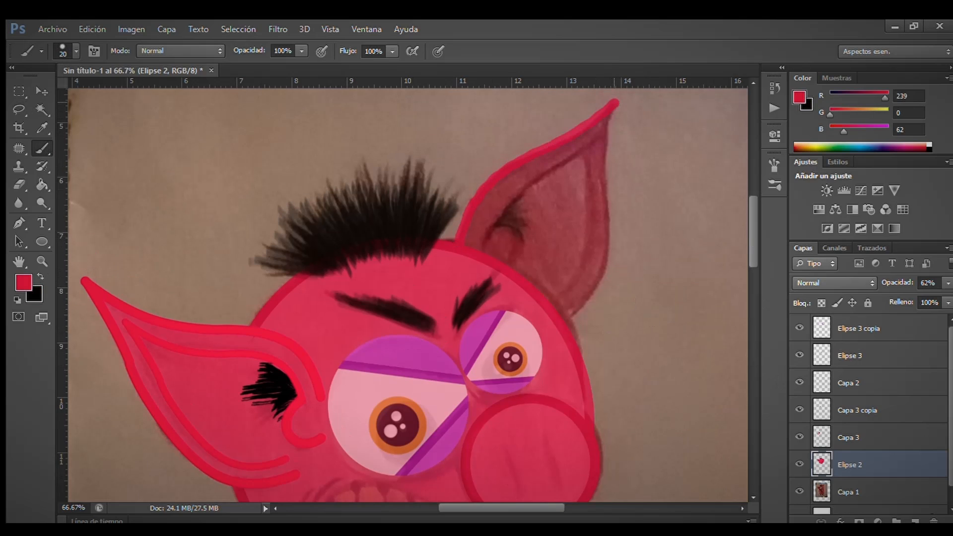
{"action": "mouse_move", "coordinate": [568, 318]}
{"action": "left_mouse_down"}
{"action": "mouse_move", "coordinate": [605, 286]}
{"action": "mouse_move", "coordinate": [612, 111]}
{"action": "left_mouse_up"}
{"action": "left_click_drag", "start_coordinate": [484, 248], "coordinate": [580, 148]}
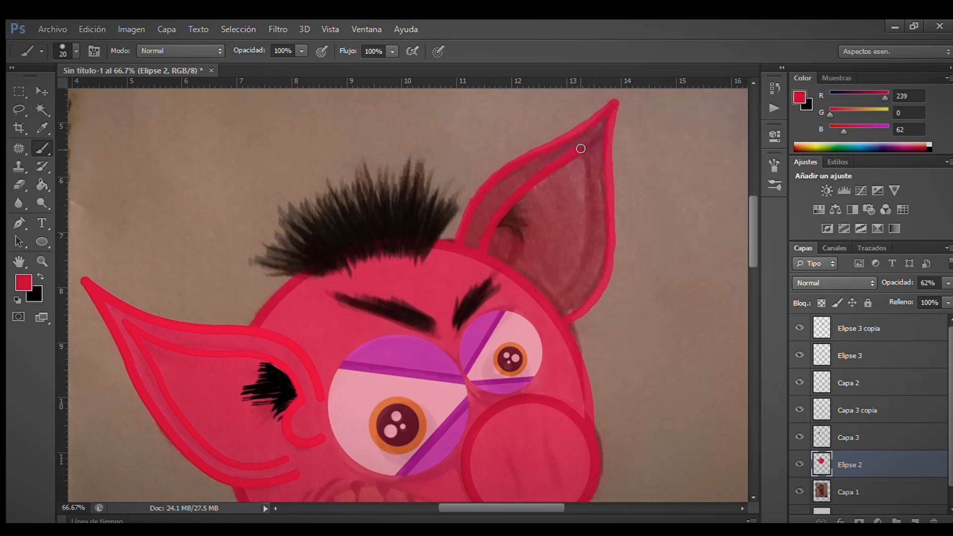
{"action": "left_click_drag", "start_coordinate": [586, 185], "coordinate": [554, 299]}
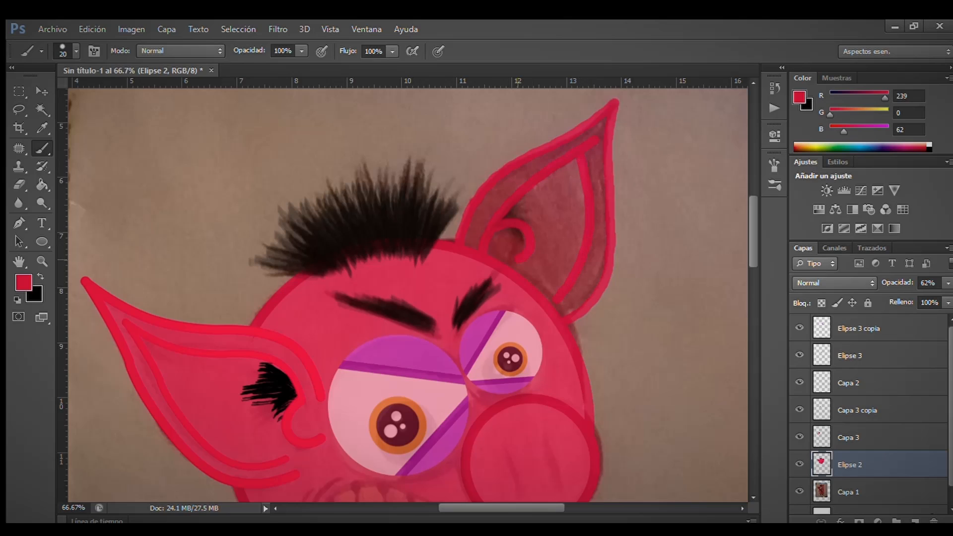
Add two layers below Elipse 2, with Capa 4 above Capa 5, and paint black bristly hair inside the second ear
{"action": "left_click", "coordinate": [915, 519]}
{"action": "left_click", "coordinate": [882, 492]}
{"action": "key", "text": "space"}
{"action": "left_click_drag", "start_coordinate": [886, 492], "coordinate": [887, 469]}
{"action": "left_click", "coordinate": [873, 494]}
{"action": "key", "text": "x"}
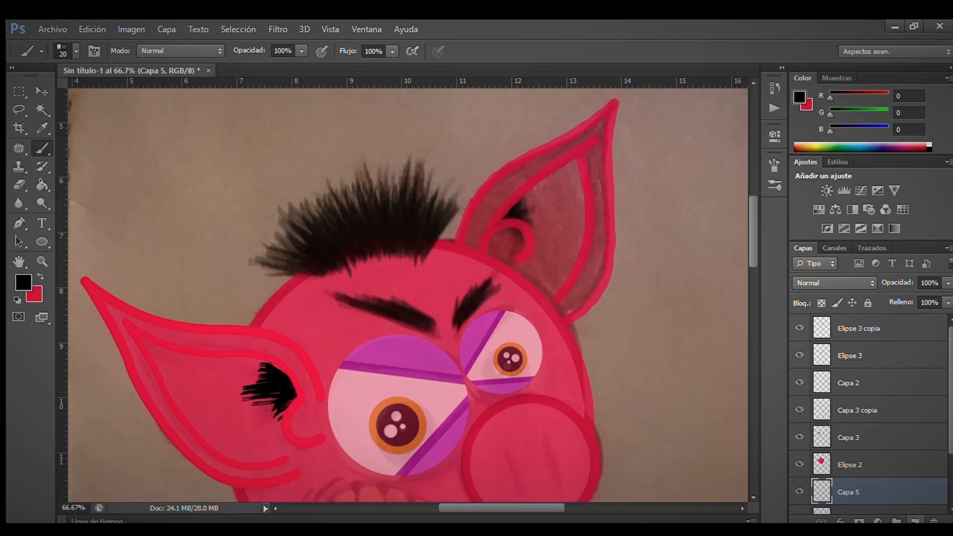
{"action": "scroll", "coordinate": [934, 456], "scroll_direction": "down", "scroll_amount": 1}
{"action": "left_click", "coordinate": [880, 490]}
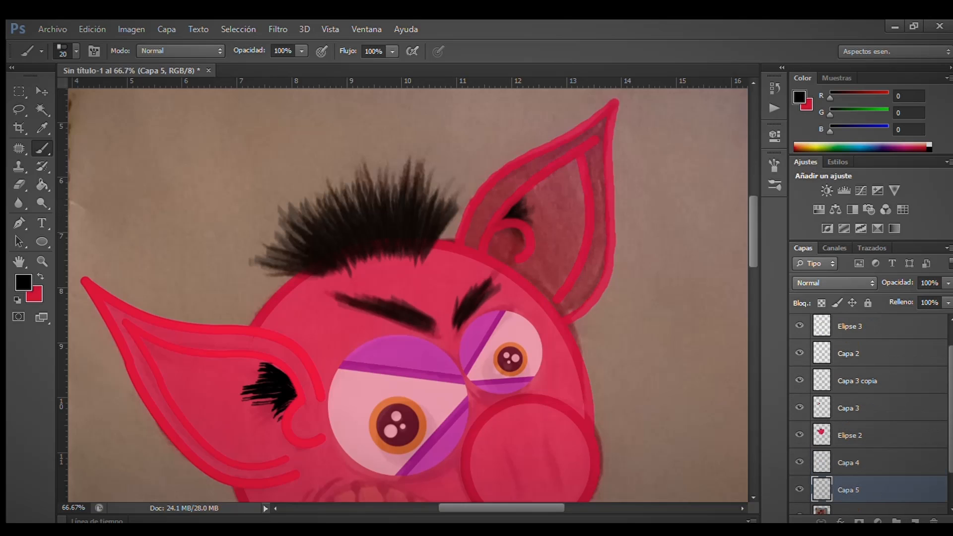
Set the Elipse 2 layer's opacity to 100%
{"action": "left_click", "coordinate": [881, 436]}
{"action": "left_click", "coordinate": [948, 283]}
{"action": "left_click_drag", "start_coordinate": [920, 291], "coordinate": [950, 299]}
Sample the head's pink and fill the second ear with it on the Capa 5 layer
{"action": "left_click", "coordinate": [462, 270]}
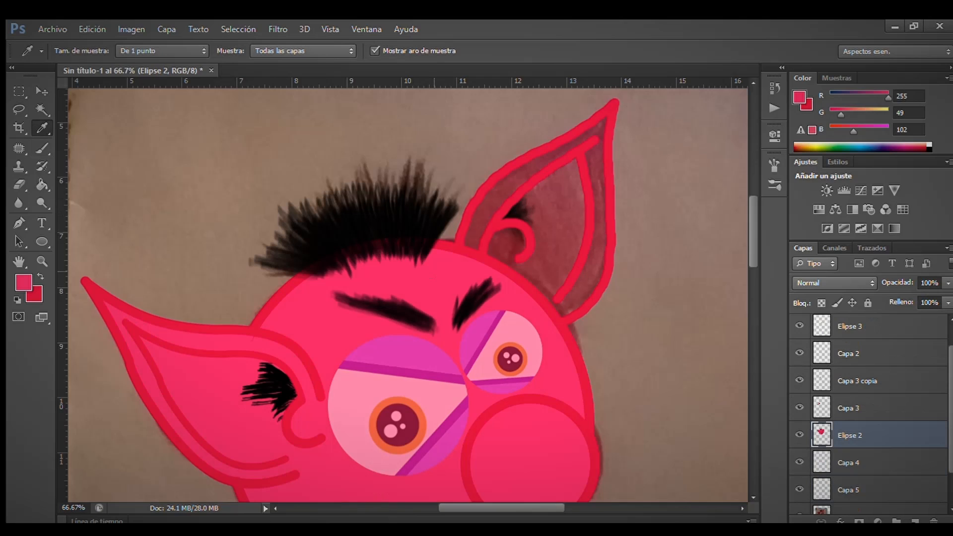
{"action": "key", "text": "b"}
{"action": "mouse_move", "coordinate": [548, 309]}
{"action": "left_mouse_down"}
{"action": "mouse_move", "coordinate": [571, 252]}
{"action": "mouse_move", "coordinate": [582, 266]}
{"action": "left_mouse_up"}
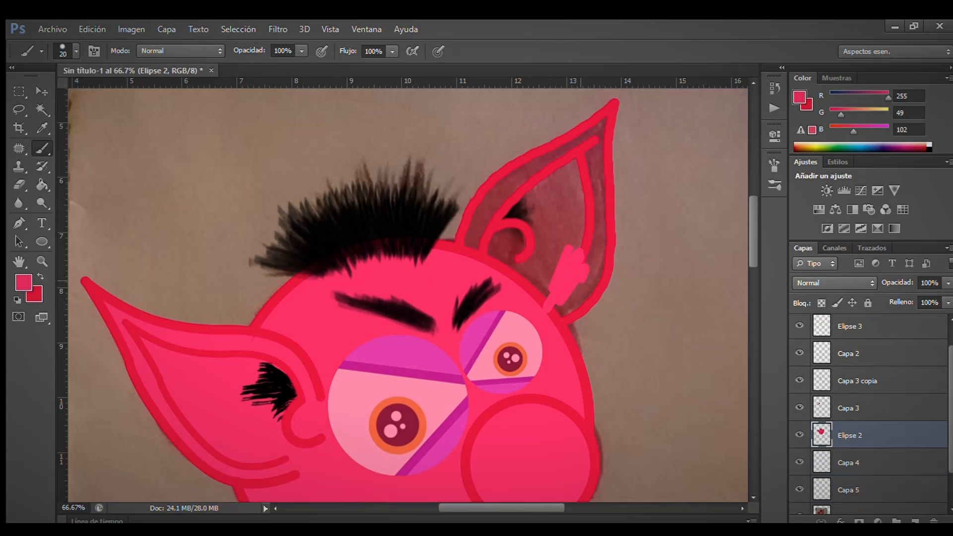
{"action": "key", "text": "ctrl+z"}
{"action": "left_click", "coordinate": [850, 490]}
{"action": "mouse_move", "coordinate": [511, 261]}
{"action": "left_mouse_down"}
{"action": "mouse_move", "coordinate": [541, 190]}
{"action": "mouse_move", "coordinate": [481, 203]}
{"action": "mouse_move", "coordinate": [560, 150]}
{"action": "mouse_move", "coordinate": [598, 154]}
{"action": "mouse_move", "coordinate": [608, 242]}
{"action": "mouse_move", "coordinate": [566, 268]}
{"action": "mouse_move", "coordinate": [546, 224]}
{"action": "mouse_move", "coordinate": [565, 179]}
{"action": "left_mouse_up"}
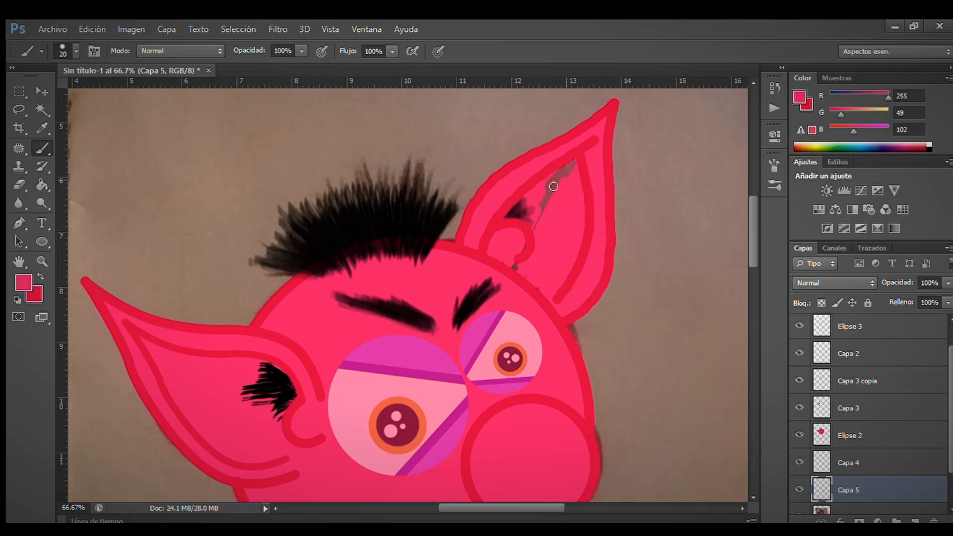
{"action": "left_click_drag", "start_coordinate": [573, 159], "coordinate": [538, 203]}
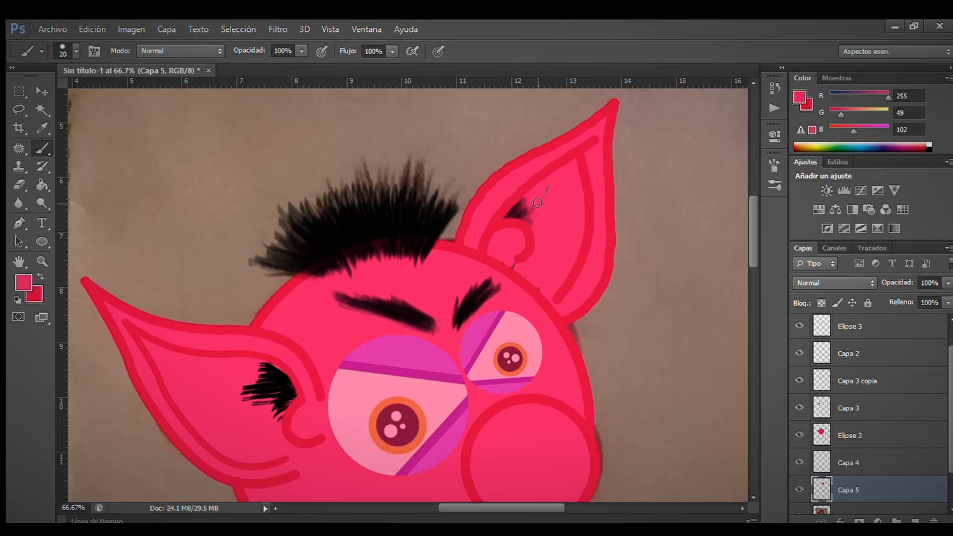
Lower the Elipse 2 layer's opacity to 37% and paint two dark red nostril lines on the snout
{"action": "left_click", "coordinate": [865, 463]}
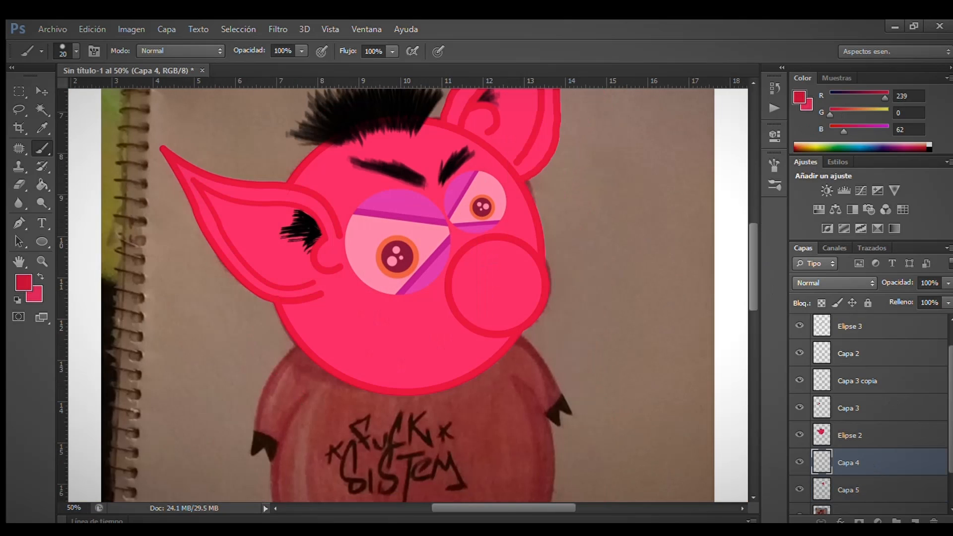
{"action": "left_click", "coordinate": [849, 435]}
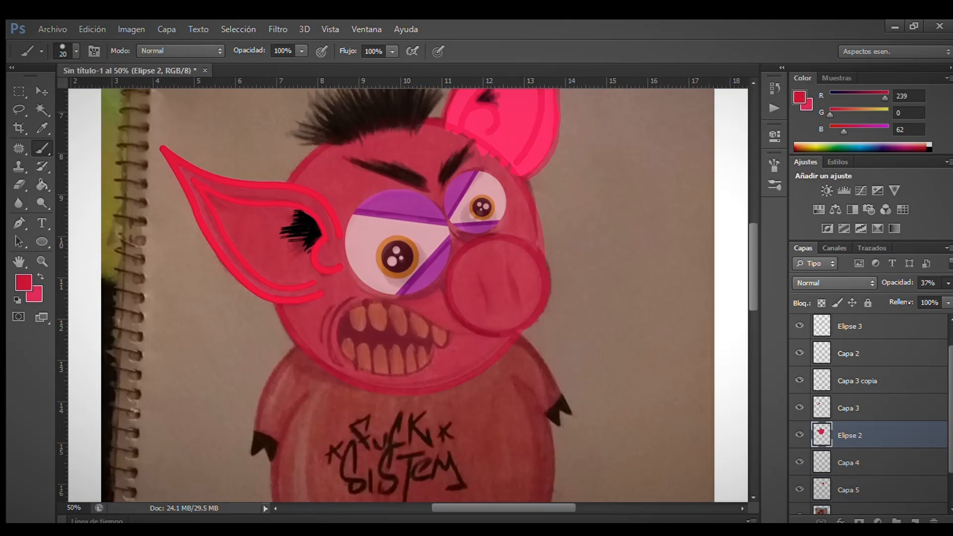
{"action": "left_click_drag", "start_coordinate": [481, 274], "coordinate": [490, 309]}
{"action": "left_click_drag", "start_coordinate": [508, 262], "coordinate": [520, 303]}
Add a new layer above the Elipse 2 layer
{"action": "scroll", "coordinate": [520, 303], "scroll_direction": "down", "scroll_amount": 5}
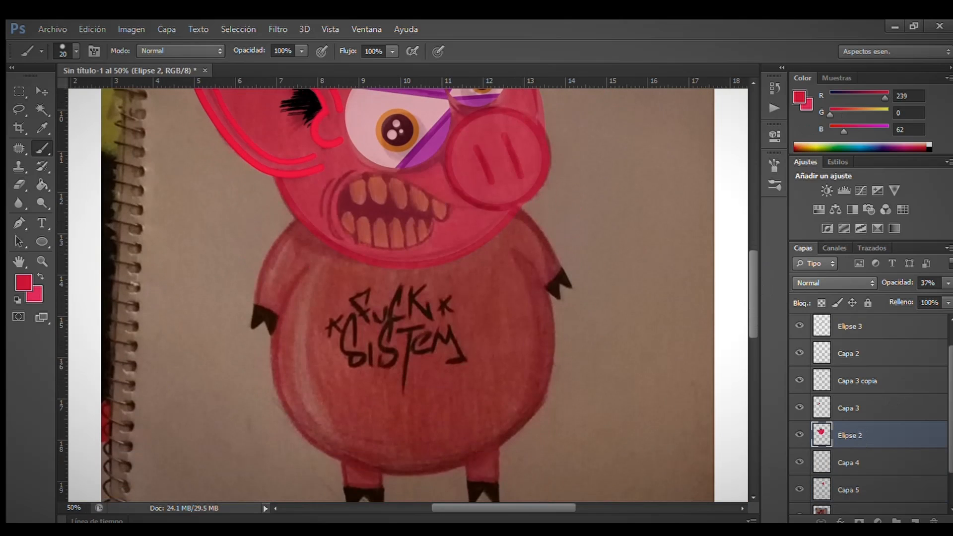
{"action": "left_click", "coordinate": [915, 520]}
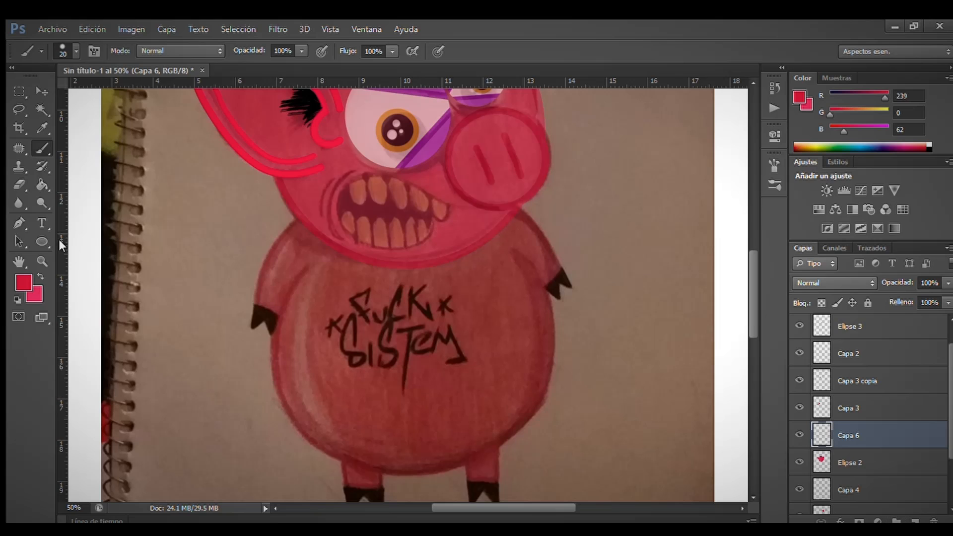
{"action": "left_click", "coordinate": [19, 223]}
{"action": "left_click", "coordinate": [312, 267]}
{"action": "left_click", "coordinate": [518, 251]}
{"action": "left_click_drag", "start_coordinate": [415, 259], "coordinate": [415, 470]}
{"action": "left_click_drag", "start_coordinate": [751, 300], "coordinate": [750, 320]}
{"action": "left_click_drag", "start_coordinate": [516, 457], "coordinate": [651, 403]}
{"action": "left_click_drag", "start_coordinate": [313, 447], "coordinate": [164, 486]}
{"action": "key", "text": "Delete"}
Try tracing the body as a curved Pen path from one shoulder around the belly to the other
{"action": "left_click", "coordinate": [306, 179]}
{"action": "left_click", "coordinate": [513, 161]}
{"action": "left_click", "coordinate": [414, 170]}
{"action": "left_click_drag", "start_coordinate": [414, 171], "coordinate": [186, 364]}
{"action": "key", "text": "ctrl+z"}
{"action": "left_click_drag", "start_coordinate": [472, 381], "coordinate": [642, 338]}
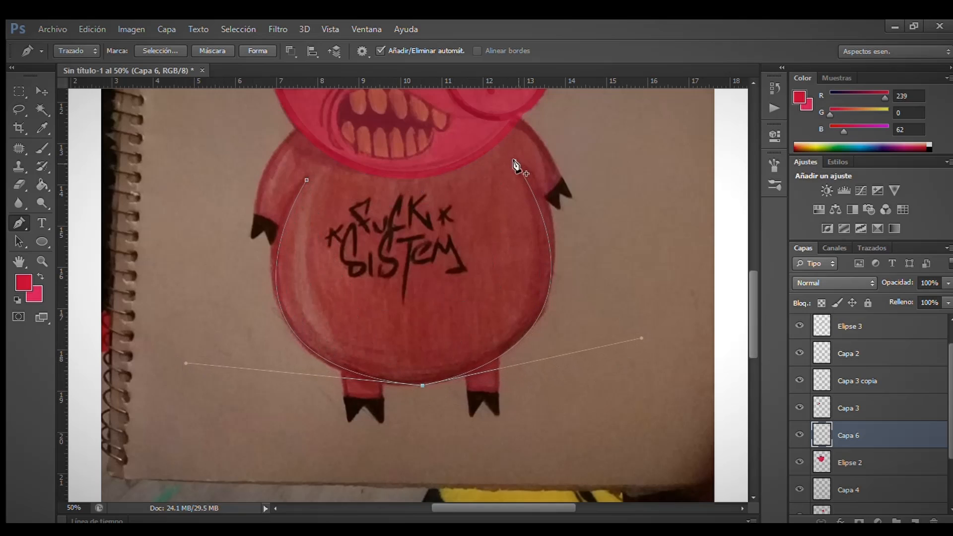
{"action": "left_click", "coordinate": [518, 163]}
{"action": "key", "text": "b"}
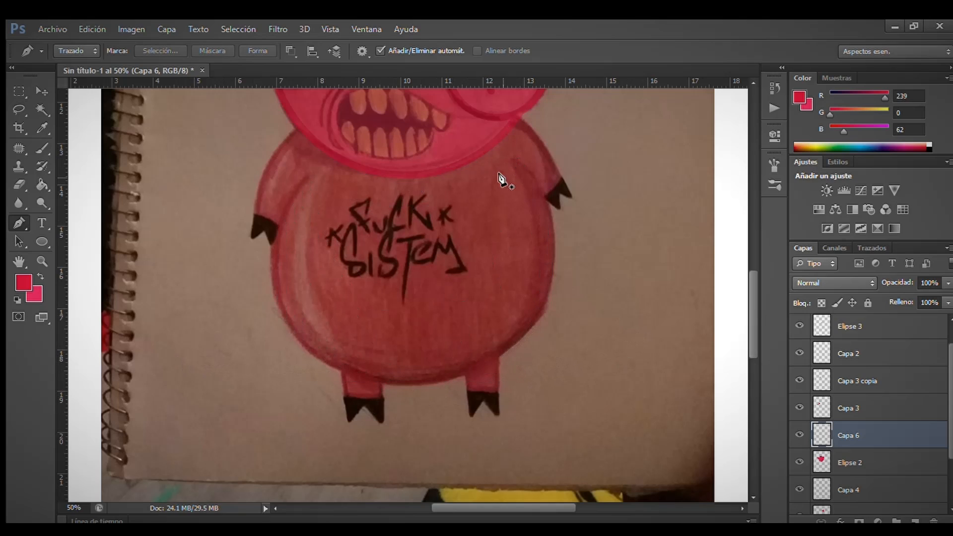
Paint the body's outline in dark red from one shoulder around the belly to the other on the Capa 6 layer
{"action": "mouse_move", "coordinate": [307, 173]}
{"action": "left_mouse_down"}
{"action": "mouse_move", "coordinate": [281, 211]}
{"action": "mouse_move", "coordinate": [305, 331]}
{"action": "left_mouse_up"}
{"action": "key", "text": "ctrl+z"}
{"action": "mouse_move", "coordinate": [517, 157]}
{"action": "left_mouse_down"}
{"action": "mouse_move", "coordinate": [313, 353]}
{"action": "mouse_move", "coordinate": [296, 194]}
{"action": "left_mouse_up"}
{"action": "key", "text": "ctrl+z"}
{"action": "mouse_move", "coordinate": [512, 155]}
{"action": "left_mouse_down"}
{"action": "mouse_move", "coordinate": [278, 213]}
{"action": "mouse_move", "coordinate": [300, 173]}
{"action": "mouse_move", "coordinate": [272, 244]}
{"action": "mouse_move", "coordinate": [454, 373]}
{"action": "mouse_move", "coordinate": [538, 208]}
{"action": "left_mouse_up"}
{"action": "key", "text": "ctrl+z"}
{"action": "key", "text": "ctrl+z"}
{"action": "mouse_move", "coordinate": [312, 176]}
{"action": "left_mouse_down"}
{"action": "mouse_move", "coordinate": [298, 337]}
{"action": "mouse_move", "coordinate": [510, 346]}
{"action": "mouse_move", "coordinate": [516, 162]}
{"action": "left_mouse_up"}
{"action": "key", "text": "ctrl+z"}
{"action": "mouse_move", "coordinate": [310, 175]}
{"action": "left_mouse_down"}
{"action": "mouse_move", "coordinate": [531, 329]}
{"action": "mouse_move", "coordinate": [538, 188]}
{"action": "mouse_move", "coordinate": [548, 273]}
{"action": "mouse_move", "coordinate": [516, 162]}
{"action": "left_mouse_up"}
{"action": "key", "text": "ctrl+z"}
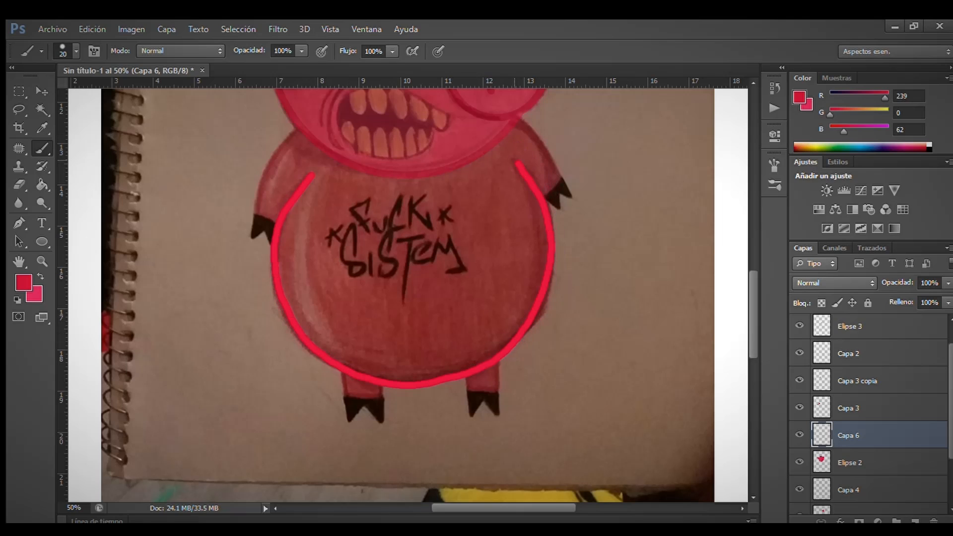
Paint the outlines of both arms and both legs on the Capa 6 layer
{"action": "left_click_drag", "start_coordinate": [517, 118], "coordinate": [561, 174]}
{"action": "key", "text": "ctrl+z"}
{"action": "left_click_drag", "start_coordinate": [517, 117], "coordinate": [564, 175]}
{"action": "left_click_drag", "start_coordinate": [299, 123], "coordinate": [251, 208]}
{"action": "mouse_move", "coordinate": [343, 373]}
{"action": "left_mouse_down"}
{"action": "mouse_move", "coordinate": [344, 397]}
{"action": "mouse_move", "coordinate": [383, 398]}
{"action": "left_mouse_up"}
{"action": "left_click_drag", "start_coordinate": [467, 380], "coordinate": [468, 397]}
{"action": "left_click_drag", "start_coordinate": [500, 361], "coordinate": [499, 393]}
{"action": "key", "text": "x"}
{"action": "left_click_drag", "start_coordinate": [346, 396], "coordinate": [384, 398]}
Undo all the body, arm and leg strokes and restore dark red as the painting colour
{"action": "key", "text": "ctrl+alt+z"}
{"action": "key", "text": "ctrl+alt+z"}
{"action": "key", "text": "ctrl+alt+z"}
{"action": "key", "text": "ctrl+alt+z"}
{"action": "key", "text": "ctrl+alt+z"}
{"action": "key", "text": "ctrl+alt+z"}
{"action": "key", "text": "ctrl+alt+z"}
{"action": "key", "text": "ctrl+alt+z"}
{"action": "key", "text": "ctrl+alt+z"}
{"action": "key", "text": "x"}
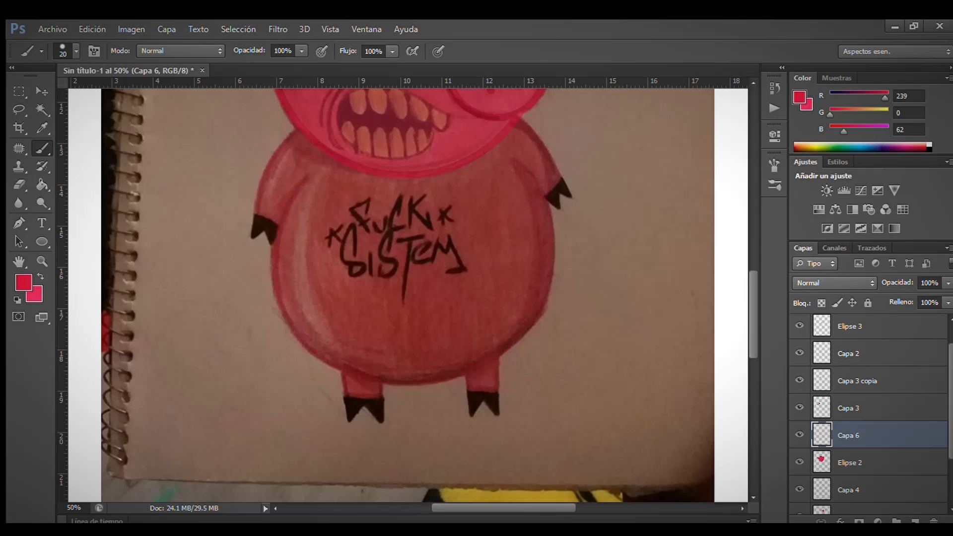
{"action": "mouse_move", "coordinate": [310, 177]}
{"action": "left_mouse_down"}
{"action": "mouse_move", "coordinate": [355, 370]}
{"action": "mouse_move", "coordinate": [498, 378]}
{"action": "left_mouse_up"}
{"action": "key", "text": "ctrl+z"}
{"action": "mouse_move", "coordinate": [513, 159]}
{"action": "left_mouse_down"}
{"action": "mouse_move", "coordinate": [528, 319]}
{"action": "mouse_move", "coordinate": [301, 184]}
{"action": "left_mouse_up"}
{"action": "key", "text": "ctrl+z"}
Hide the Capa 1 sketch and restore full opacity on the Elipse 2 head layer and the eye layers
{"action": "scroll", "coordinate": [747, 289], "scroll_direction": "up", "scroll_amount": 5}
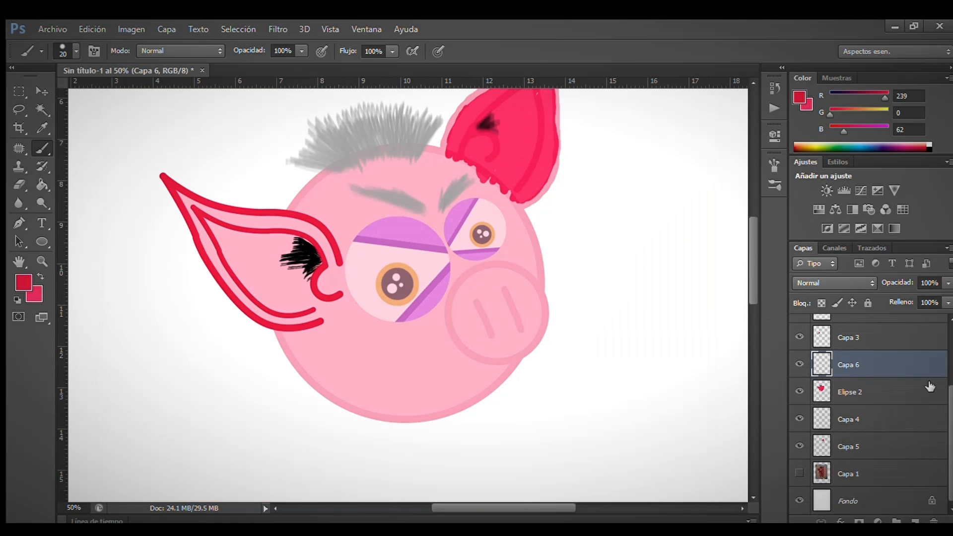
{"action": "left_click", "coordinate": [930, 389]}
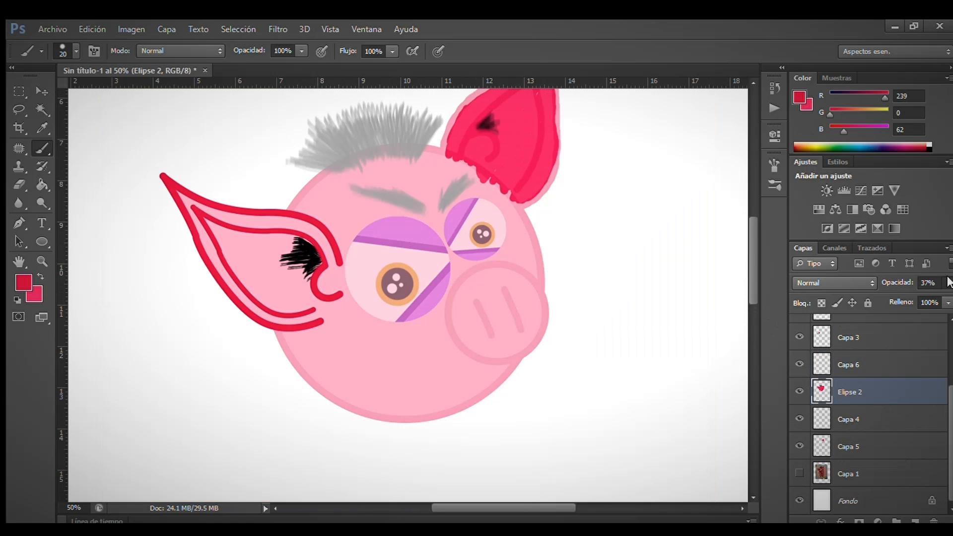
{"action": "left_click", "coordinate": [893, 342]}
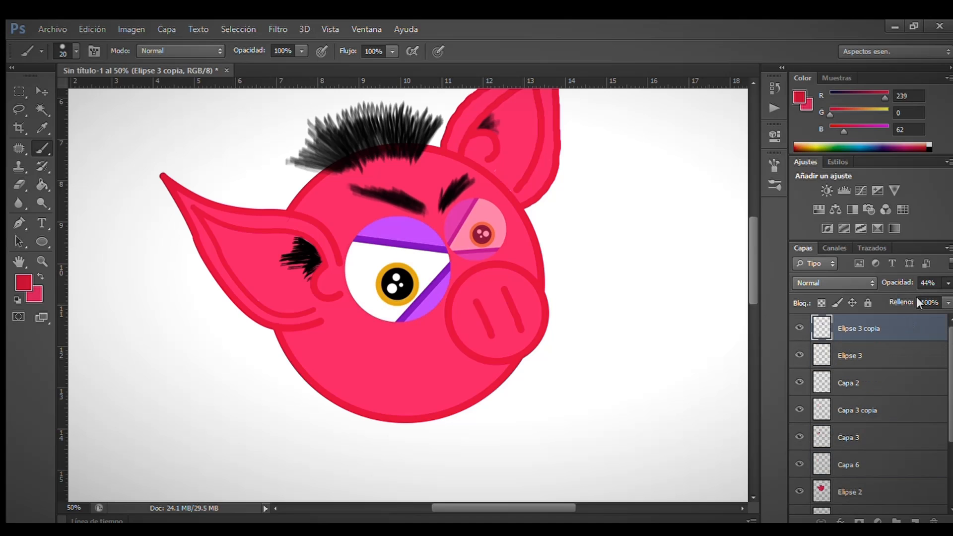
{"action": "left_click_drag", "start_coordinate": [917, 298], "coordinate": [951, 300]}
Toggle the visibility of the Capa 3 copia, Capa 3 and Capa 2 layers to check what each contains
{"action": "left_click", "coordinate": [803, 409]}
{"action": "left_click", "coordinate": [800, 437]}
{"action": "left_click", "coordinate": [800, 436]}
{"action": "left_click", "coordinate": [799, 385]}
{"action": "left_click_drag", "start_coordinate": [950, 400], "coordinate": [943, 382]}
{"action": "left_click_drag", "start_coordinate": [752, 289], "coordinate": [748, 269]}
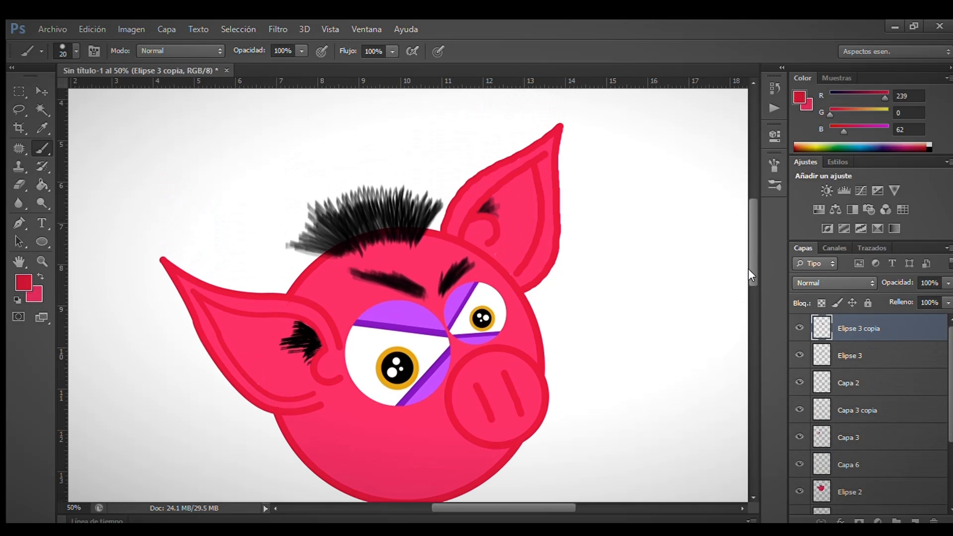
Hide the Fondo background layer and make Capa 4 the active layer
{"action": "scroll", "coordinate": [801, 476], "scroll_direction": "down", "scroll_amount": 2}
{"action": "left_click", "coordinate": [801, 500]}
{"action": "left_click", "coordinate": [846, 425]}
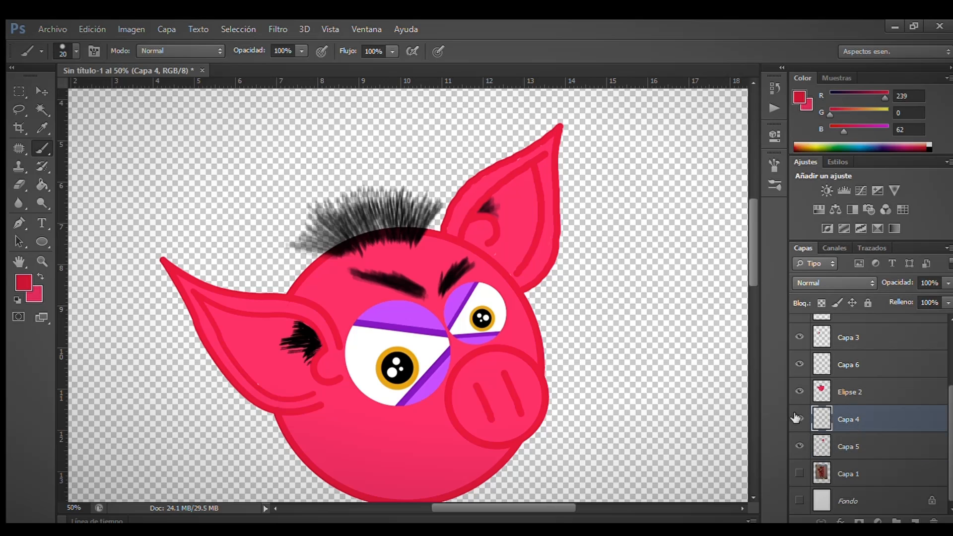
{"action": "left_click", "coordinate": [497, 270], "text": "alt"}
{"action": "left_click_drag", "start_coordinate": [587, 218], "coordinate": [601, 233]}
{"action": "key", "text": "ctrl+z"}
Merge all visible layers of the pig's head into the Elipse 2 layer
{"action": "left_click", "coordinate": [854, 388]}
{"action": "key", "text": "ctrl+shift+e"}
Show the Capa 1 sketch, lower the Elipse 2 layer's opacity and trace the pig's open mouth and teeth outlines in black
{"action": "left_click_drag", "start_coordinate": [751, 279], "coordinate": [752, 297]}
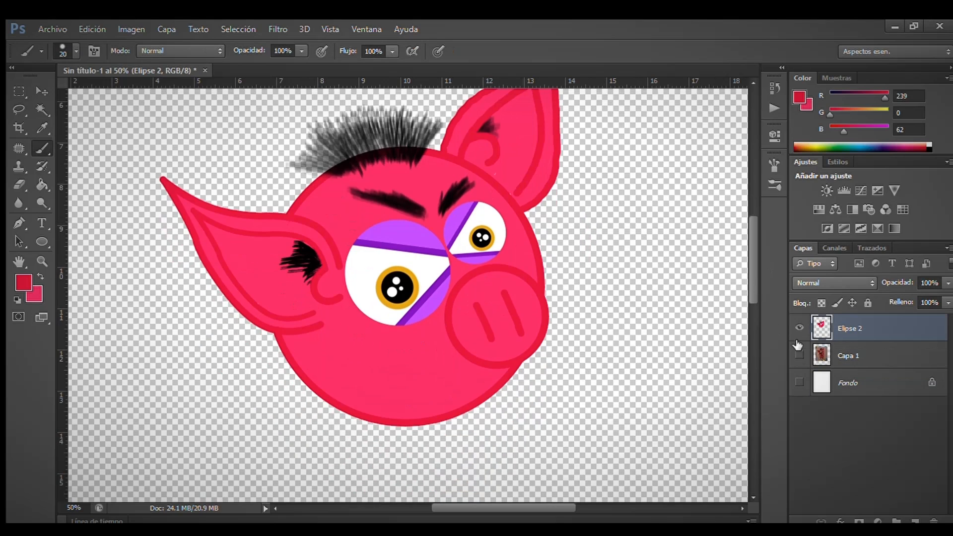
{"action": "left_click", "coordinate": [799, 355]}
{"action": "left_click_drag", "start_coordinate": [948, 283], "coordinate": [901, 300]}
{"action": "key", "text": "d"}
{"action": "mouse_move", "coordinate": [477, 361]}
{"action": "left_mouse_down"}
{"action": "mouse_move", "coordinate": [381, 333]}
{"action": "mouse_move", "coordinate": [443, 388]}
{"action": "left_mouse_up"}
{"action": "mouse_move", "coordinate": [346, 351]}
{"action": "left_mouse_down"}
{"action": "mouse_move", "coordinate": [444, 370]}
{"action": "mouse_move", "coordinate": [405, 392]}
{"action": "mouse_move", "coordinate": [362, 398]}
{"action": "mouse_move", "coordinate": [432, 375]}
{"action": "mouse_move", "coordinate": [343, 363]}
{"action": "left_mouse_up"}
{"action": "left_click_drag", "start_coordinate": [342, 330], "coordinate": [324, 375]}
{"action": "key", "text": "ctrl+z"}
Restore the Elipse 2 layer to 100% opacity and set the painting colour to yellow (R 255, G 240, B 0)
{"action": "left_click", "coordinate": [947, 282]}
{"action": "left_click_drag", "start_coordinate": [906, 296], "coordinate": [947, 295]}
{"action": "key", "text": "x"}
{"action": "left_click", "coordinate": [23, 282]}
{"action": "left_click", "coordinate": [678, 140]}
Fill the pig's upper and lower teeth with yellow and hide the Capa 1 sketch
{"action": "key", "text": "g"}
{"action": "left_click", "coordinate": [398, 350]}
{"action": "left_click", "coordinate": [419, 358]}
{"action": "left_click", "coordinate": [438, 368]}
{"action": "left_click", "coordinate": [378, 347]}
{"action": "left_click", "coordinate": [358, 348]}
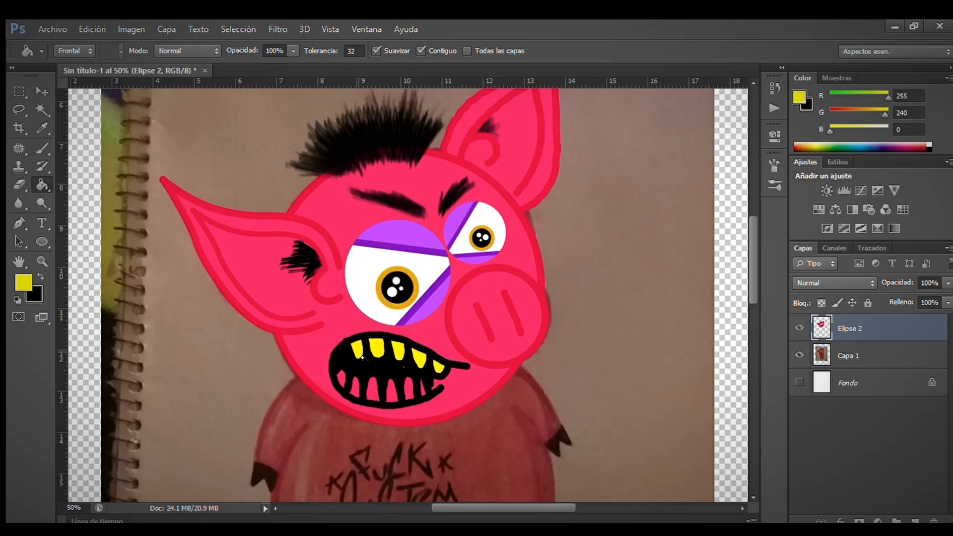
{"action": "left_click", "coordinate": [371, 392]}
{"action": "left_click", "coordinate": [354, 388]}
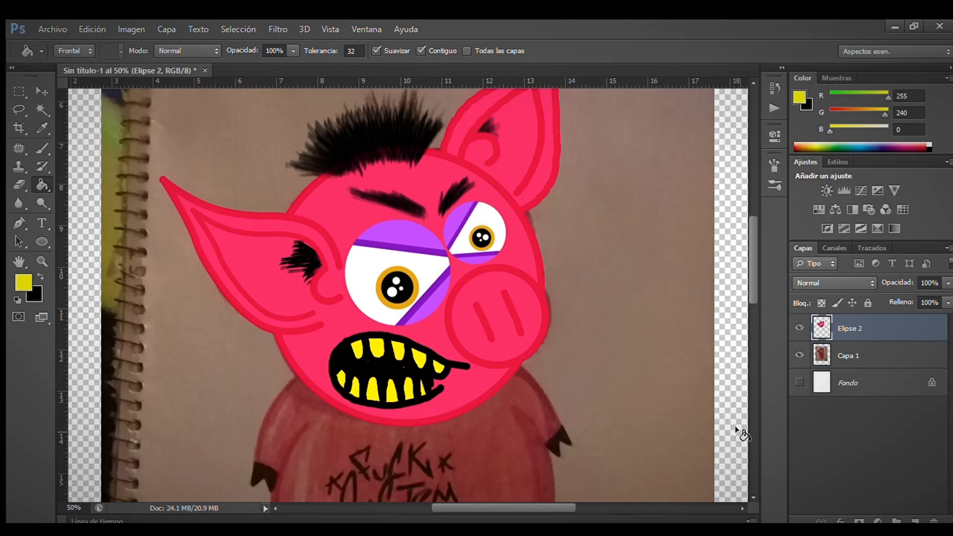
{"action": "key", "text": "ctrl+minus"}
{"action": "left_click", "coordinate": [800, 354]}
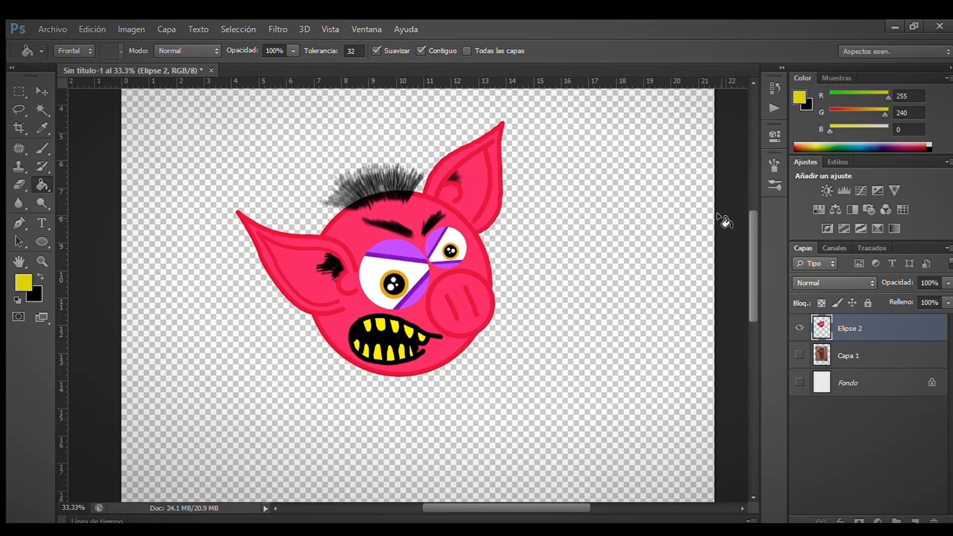